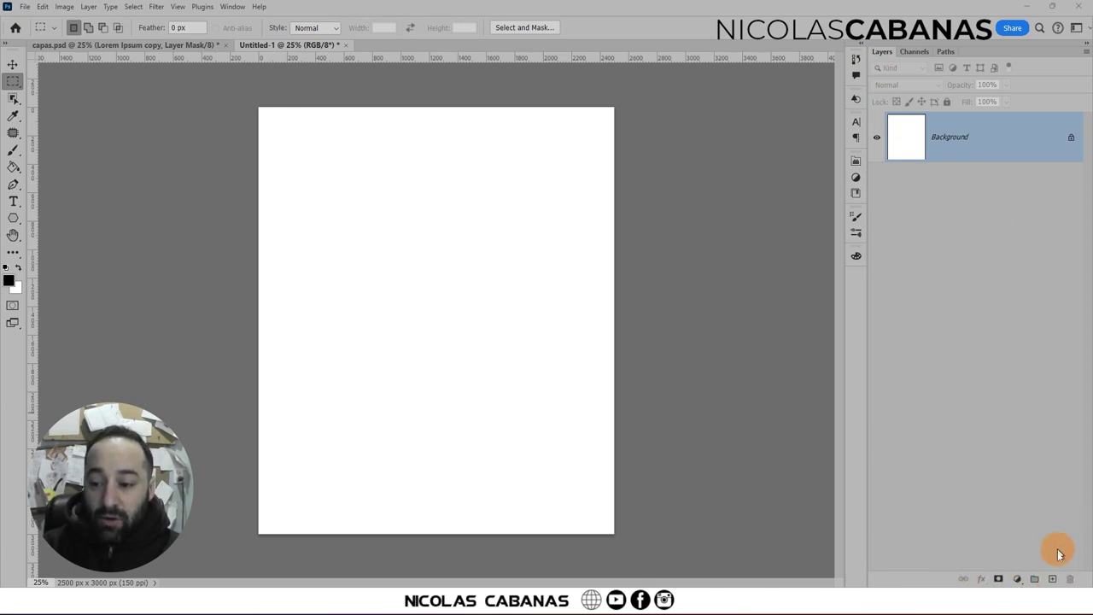
# Add empty Layer 1, Group 1 and a masked Group 2 holding a new Layer 2
pyautogui.click(1053, 580)
pyautogui.click(1054, 580)
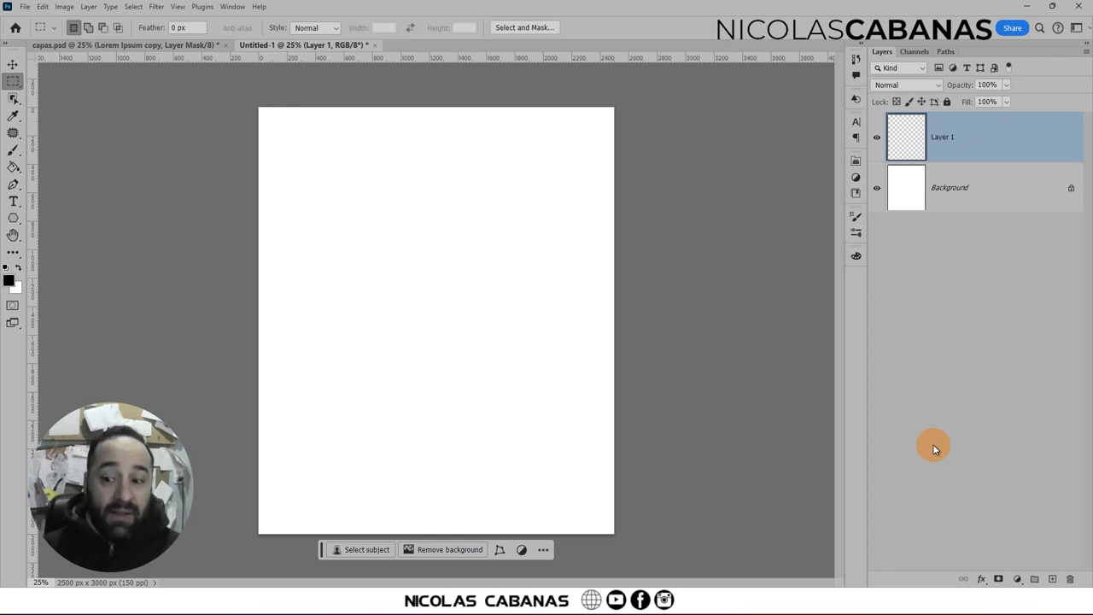
pyautogui.click(1035, 580)
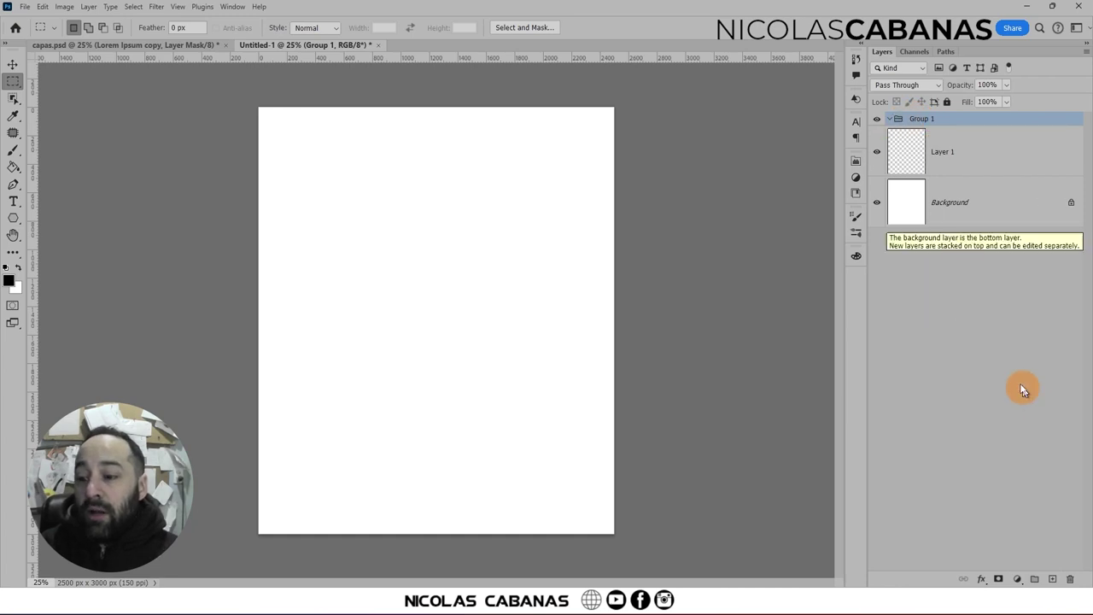
pyautogui.click(1035, 579)
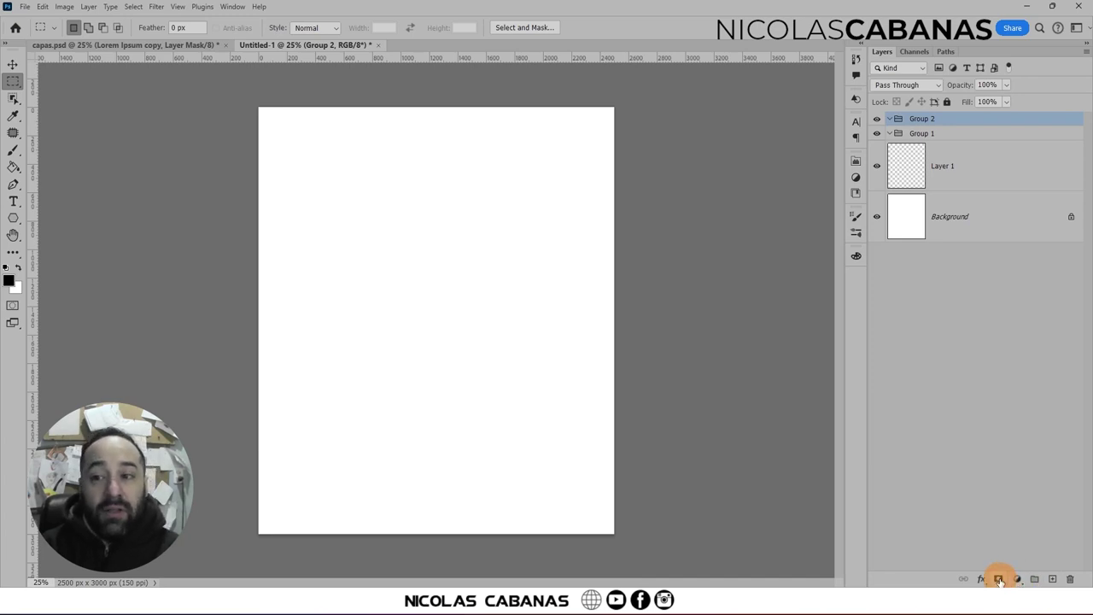
pyautogui.click(998, 579)
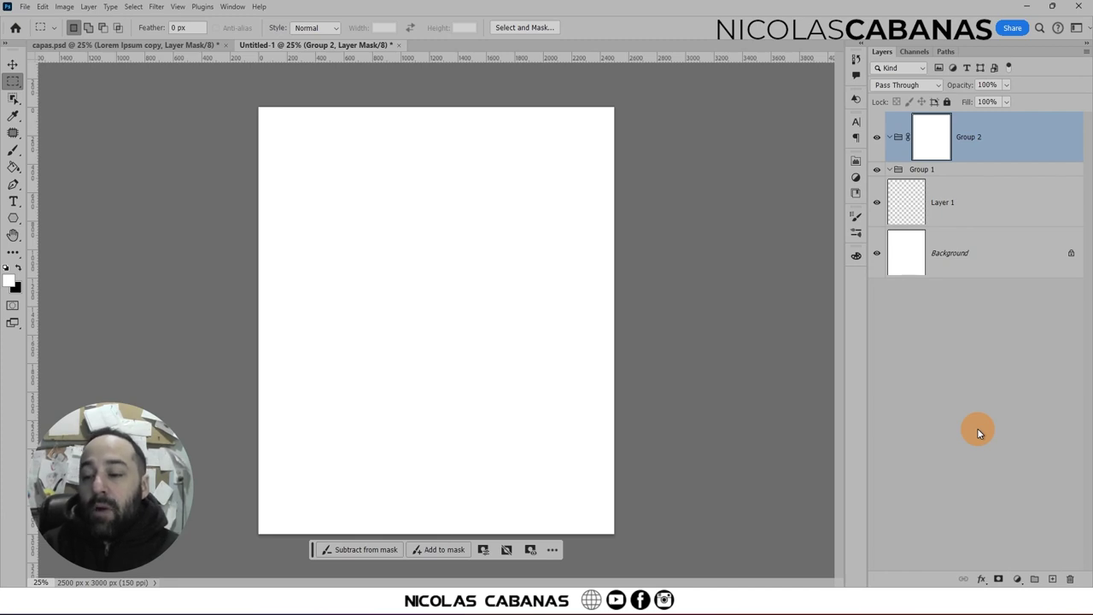
pyautogui.click(1051, 579)
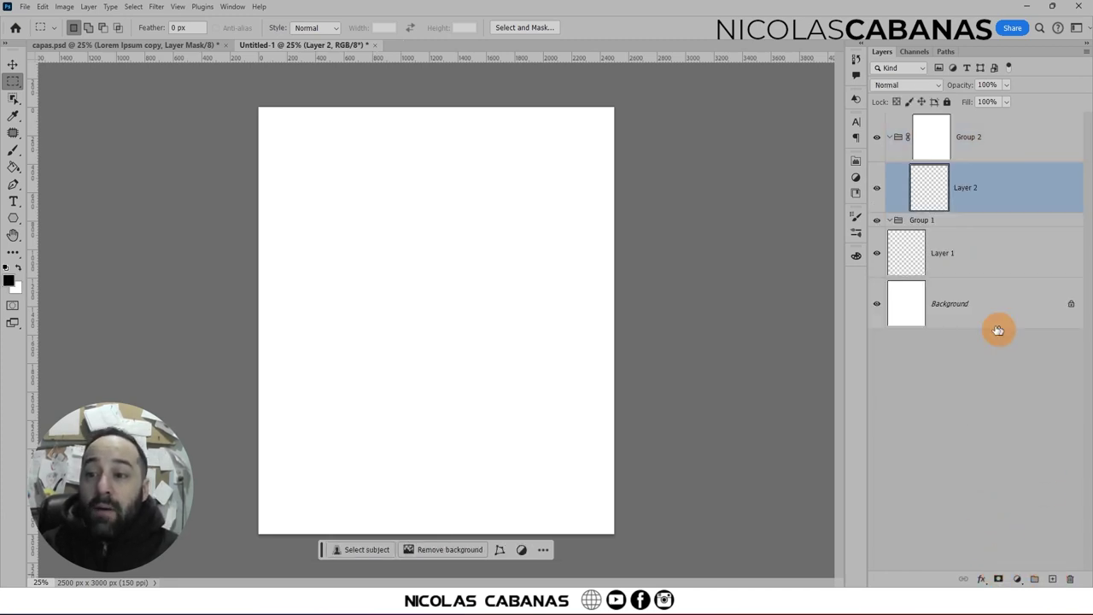
# Mask Layer 2 and place a 96 pt Bookman Old Style 'Lorem Ipsum' line near the centre
pyautogui.click(998, 579)
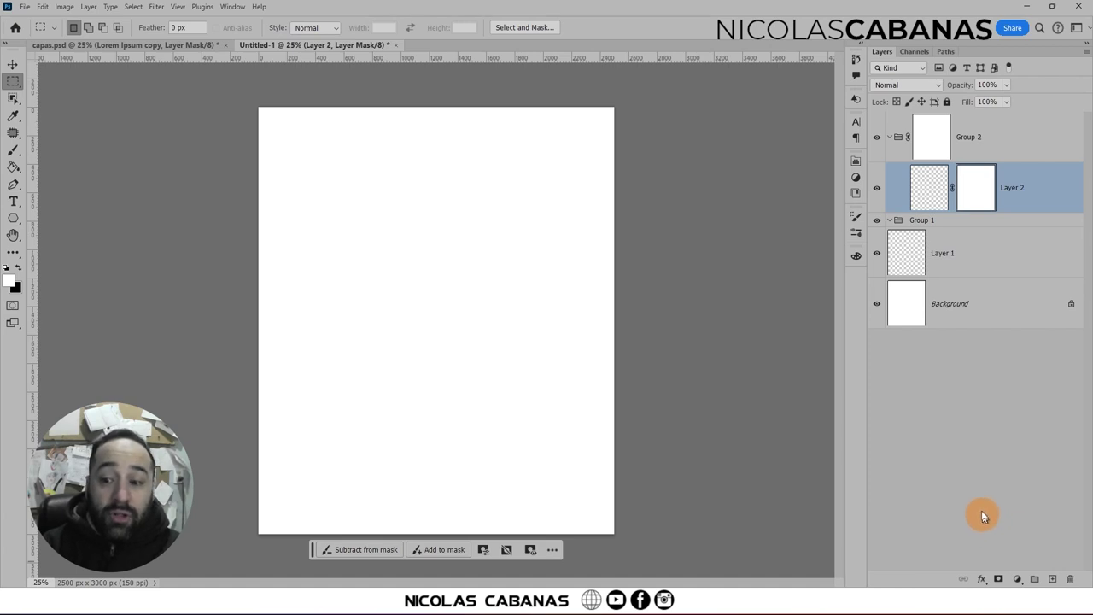
pyautogui.click(13, 201)
pyautogui.click(377, 231)
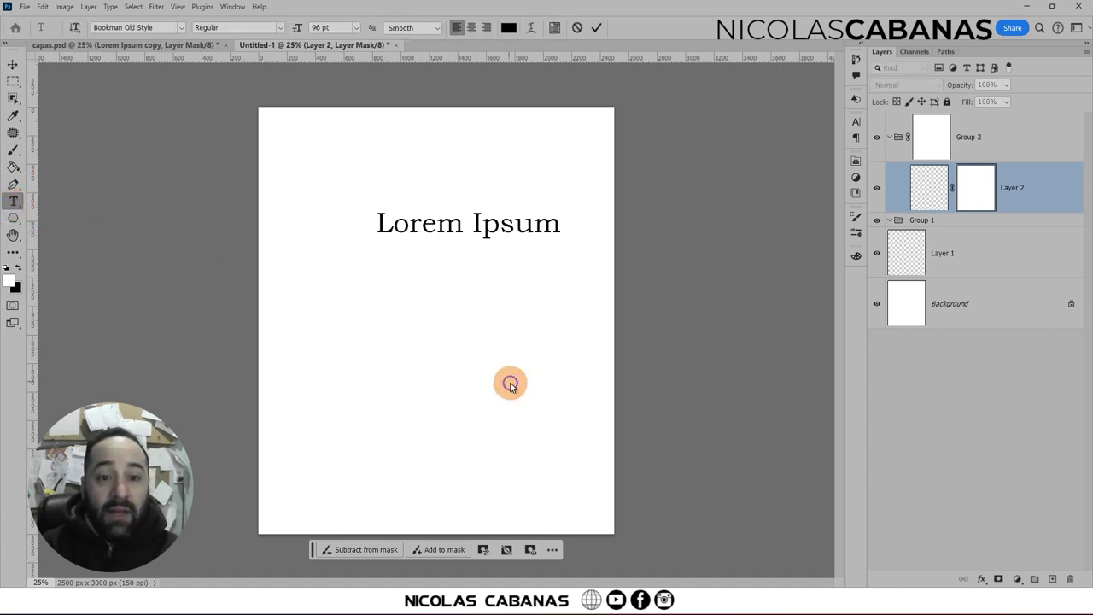
pyautogui.click(13, 64)
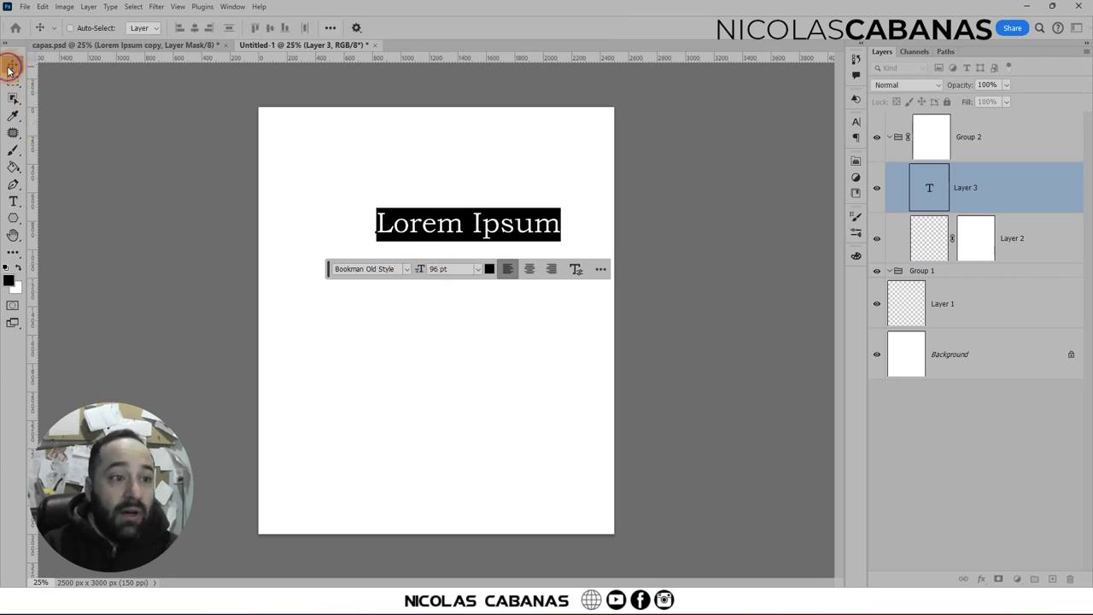
pyautogui.moveTo(513, 232); pyautogui.dragTo(481, 255)
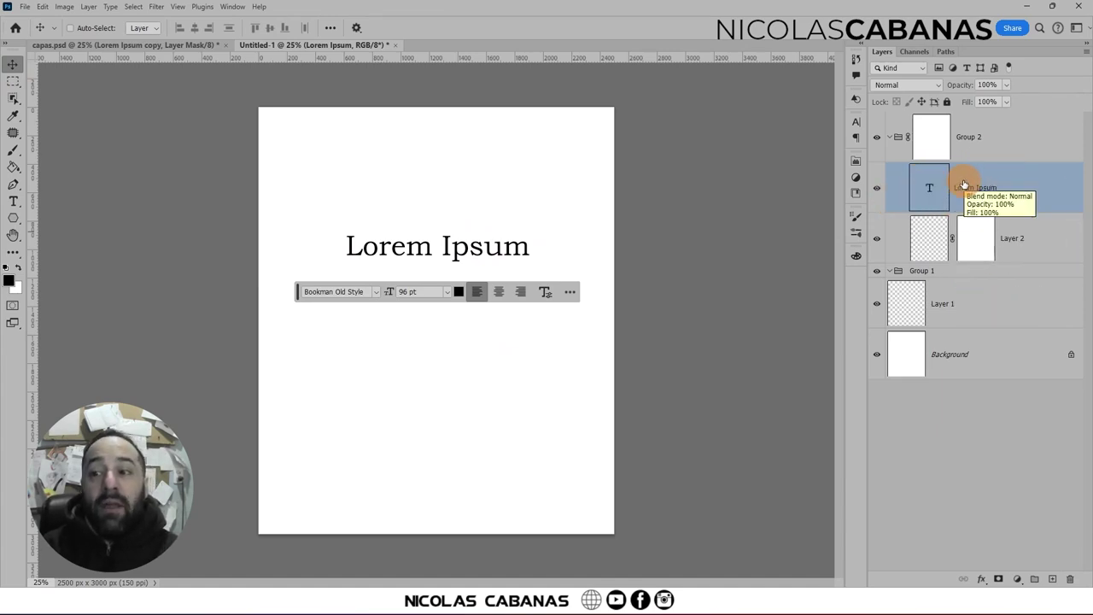
pyautogui.rightClick(1044, 180)
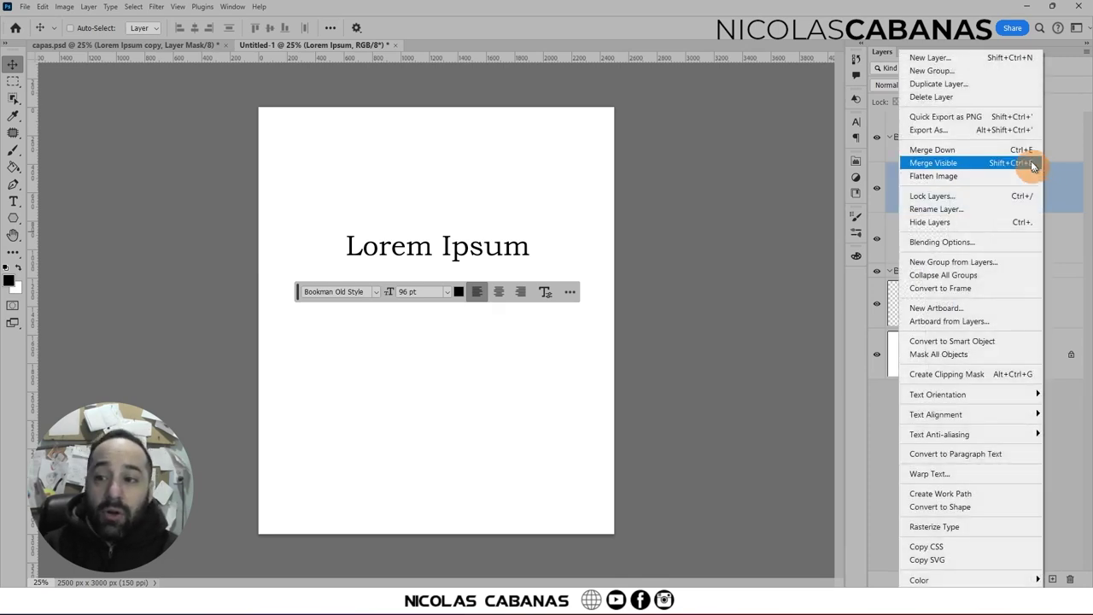
# Duplicate the Lorem Ipsum layer, move the copy lower on the page, and mask it
pyautogui.click(1033, 84)
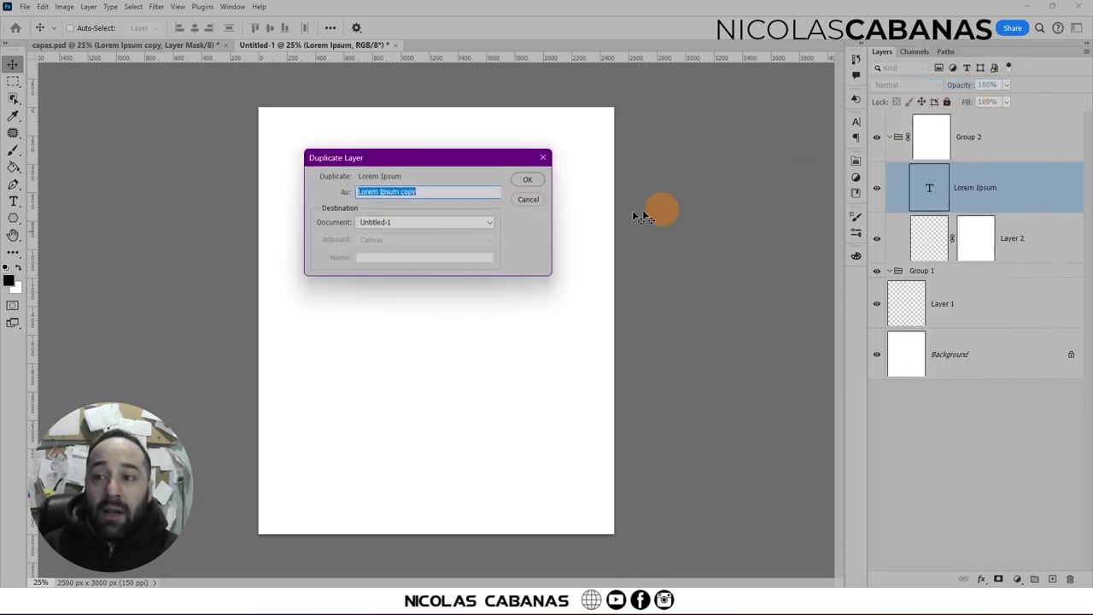
pyautogui.click(523, 180)
pyautogui.moveTo(451, 262); pyautogui.dragTo(450, 363)
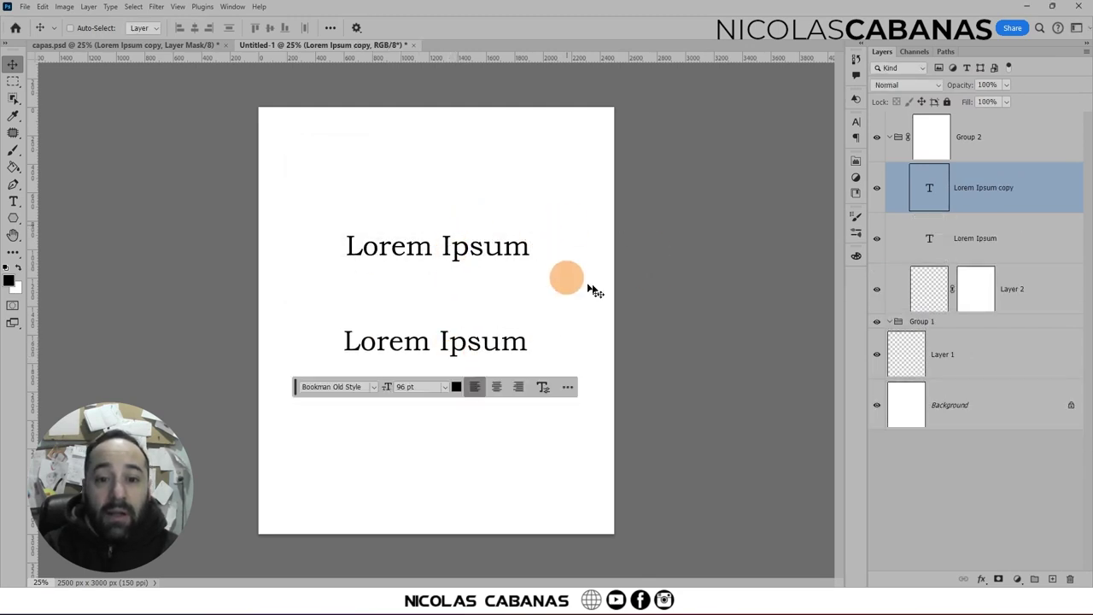
pyautogui.click(997, 580)
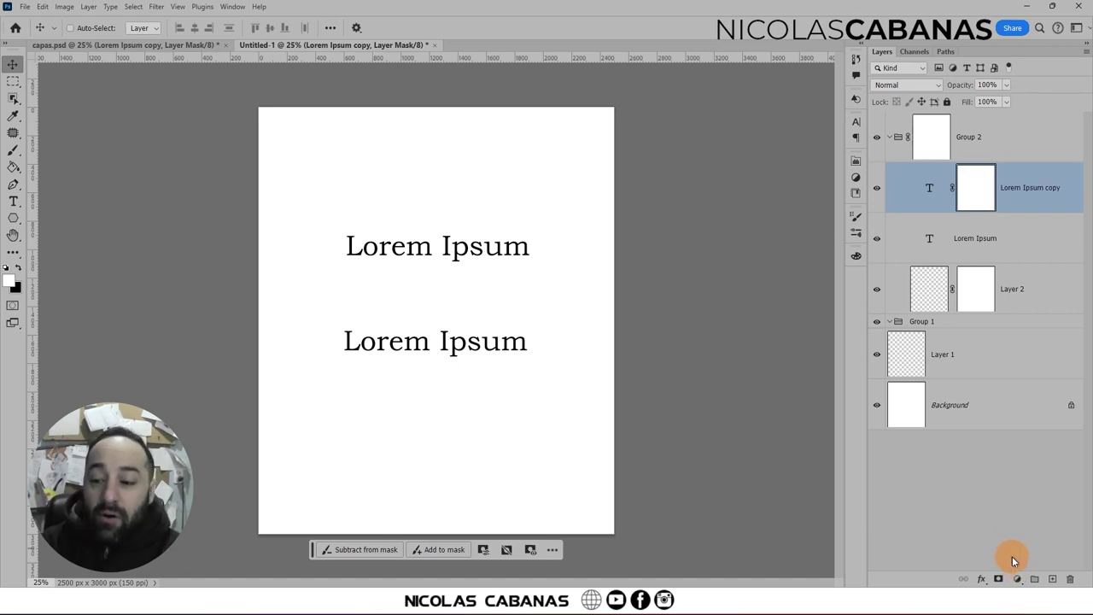
pyautogui.click(1017, 579)
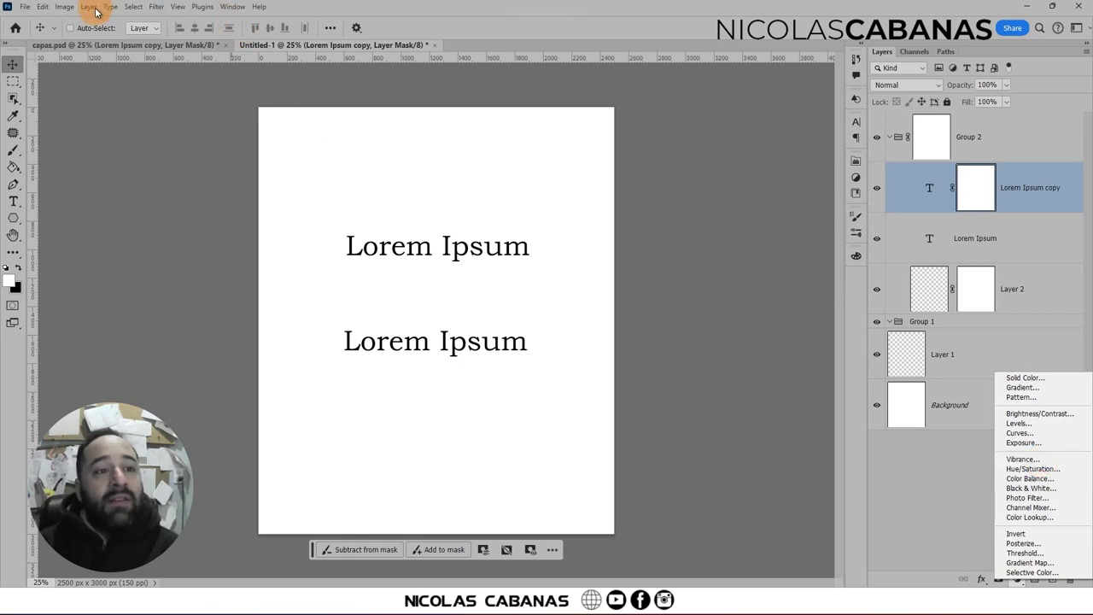
# Add a Solid Color fill layer in a light blue
pyautogui.click(90, 10)
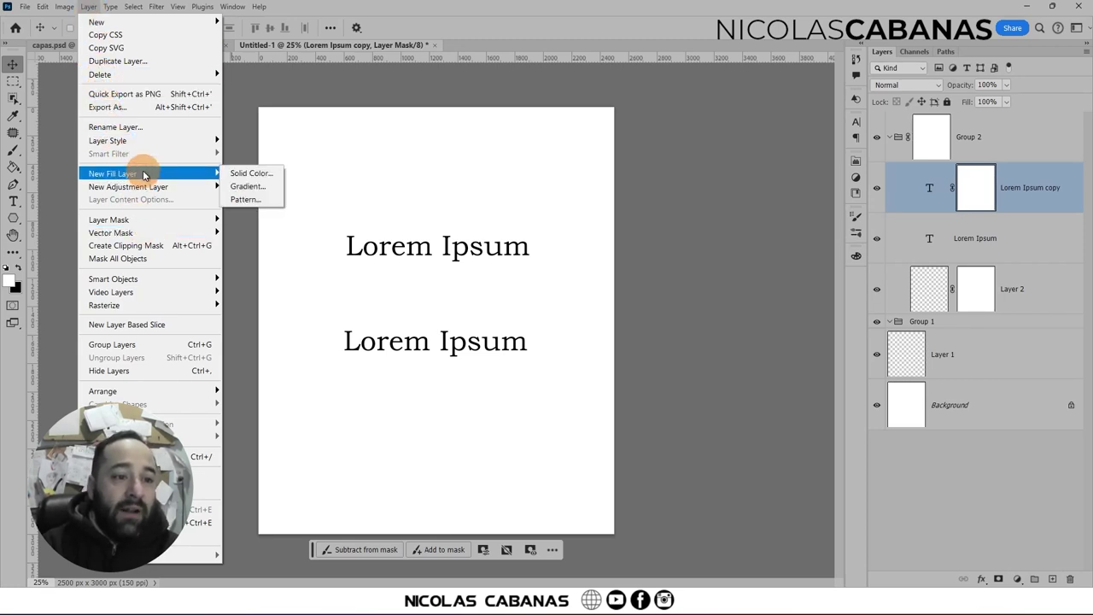
pyautogui.moveTo(128, 187)
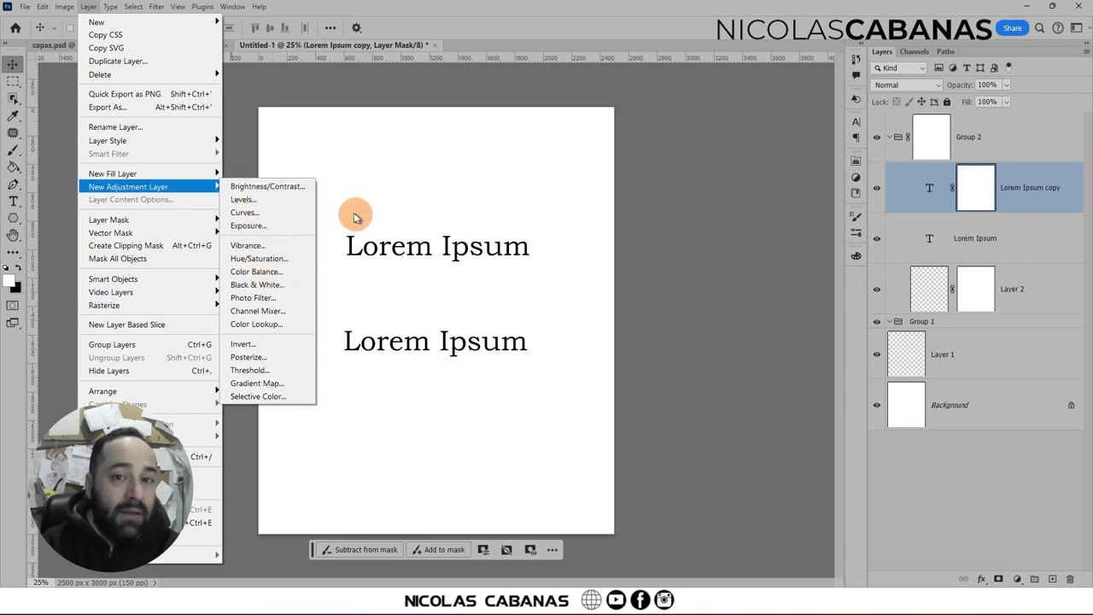
pyautogui.click(1017, 579)
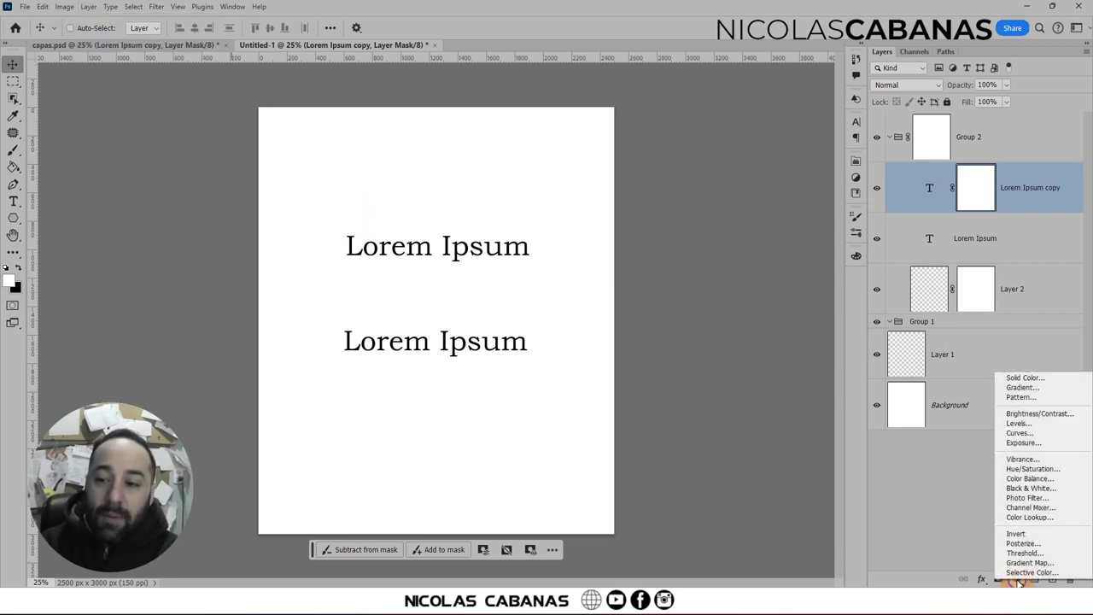
pyautogui.click(1024, 378)
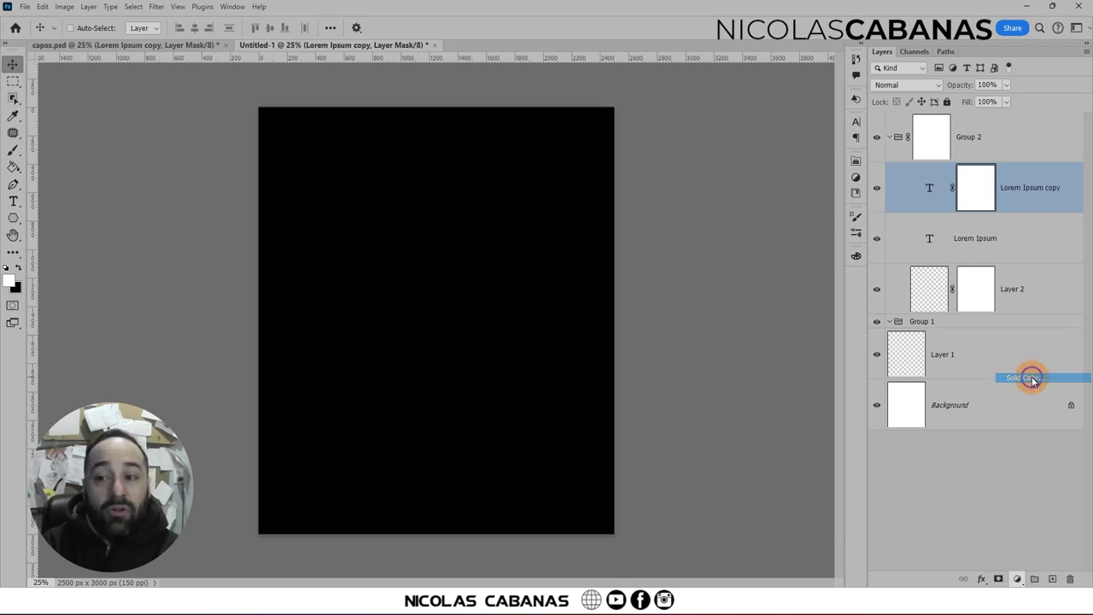
pyautogui.click(839, 191)
pyautogui.click(935, 183)
pyautogui.moveTo(842, 189); pyautogui.dragTo(828, 178)
pyautogui.click(1042, 121)
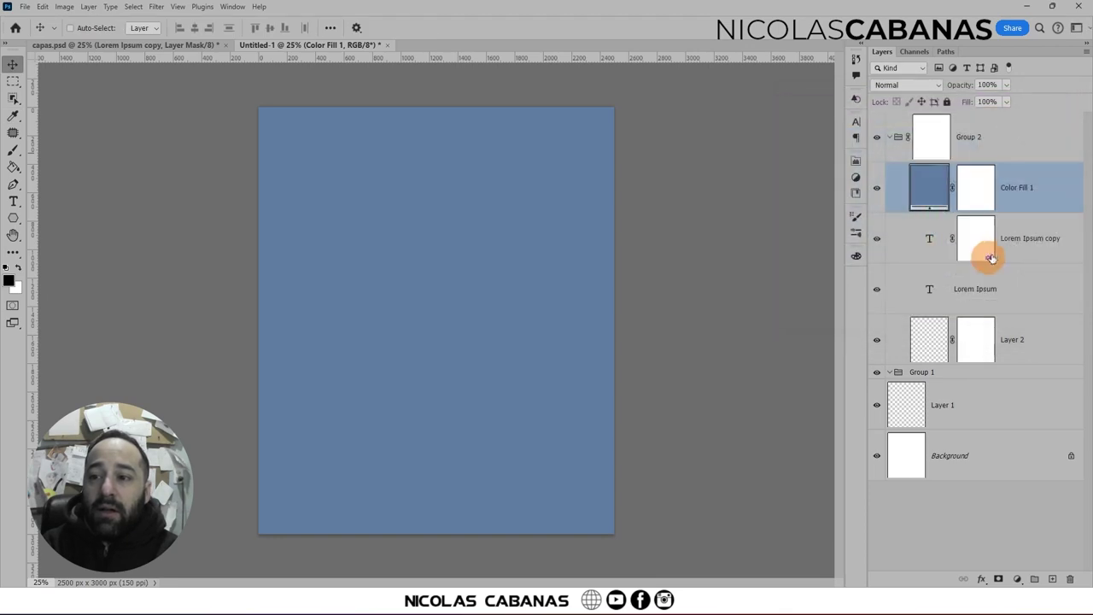
# Move Color Fill 1 down to sit just above the Background
pyautogui.moveTo(1037, 198); pyautogui.dragTo(1032, 428)
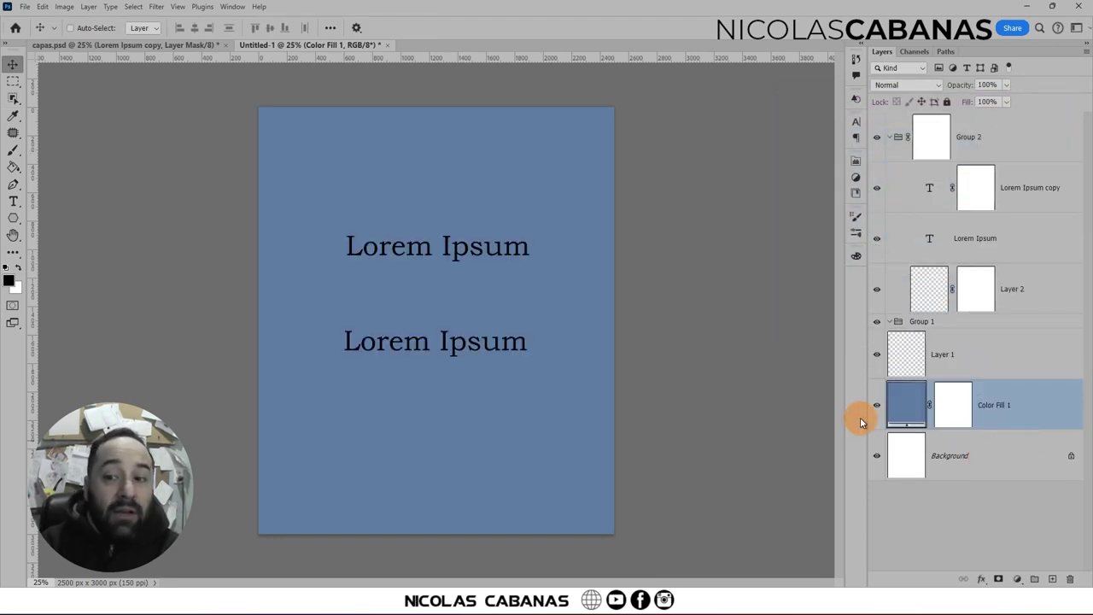
pyautogui.click(965, 400)
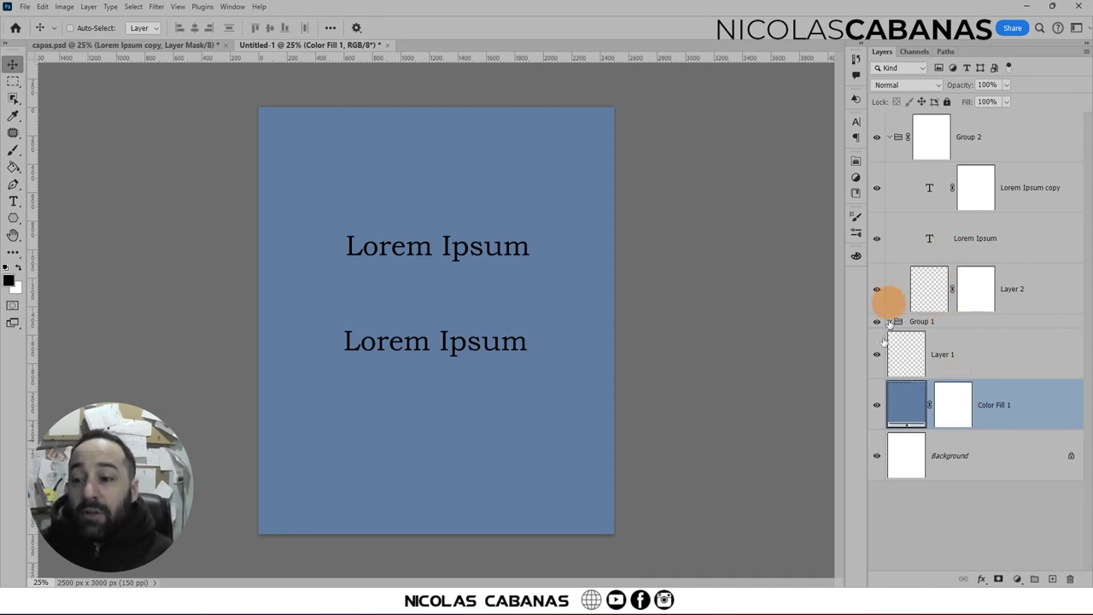
pyautogui.click(1007, 148)
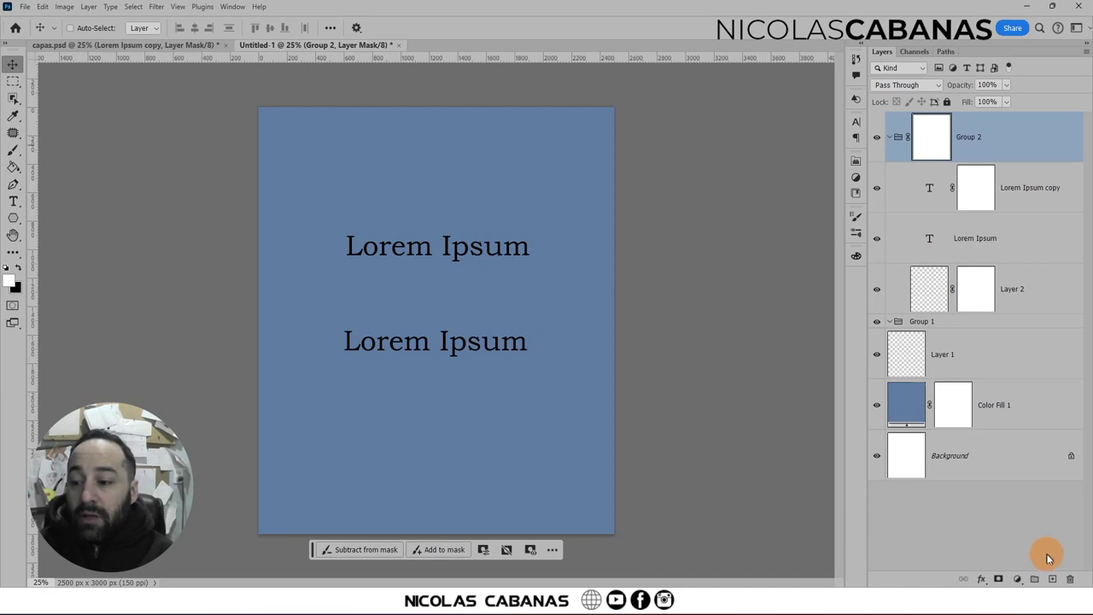
# Add Layer 3 in Group 2 and fill a lower-left rectangular selection with red
pyautogui.click(1051, 579)
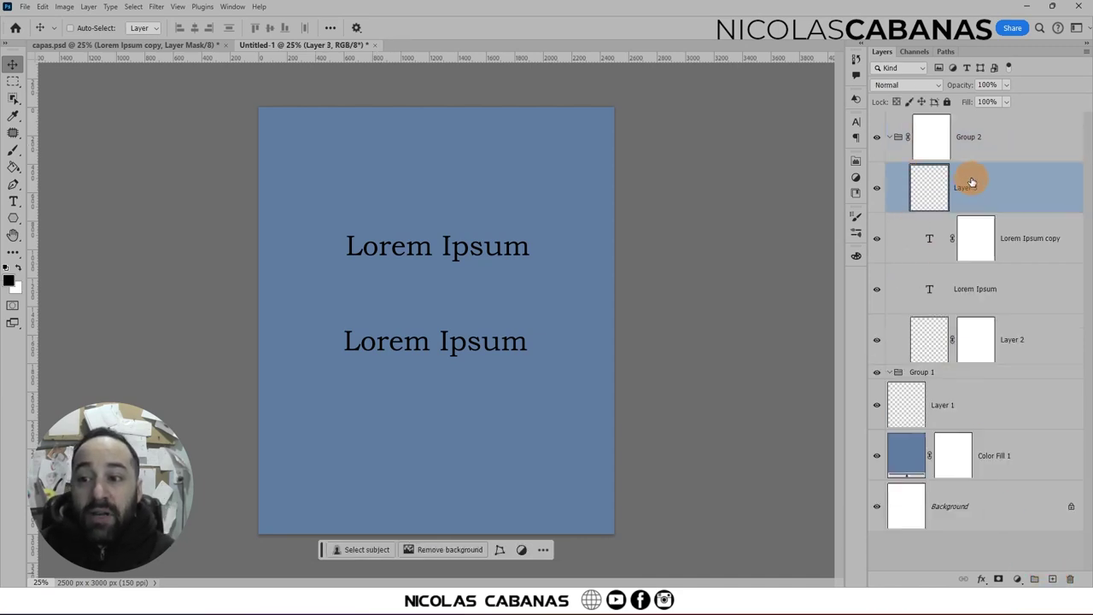
pyautogui.click(13, 80)
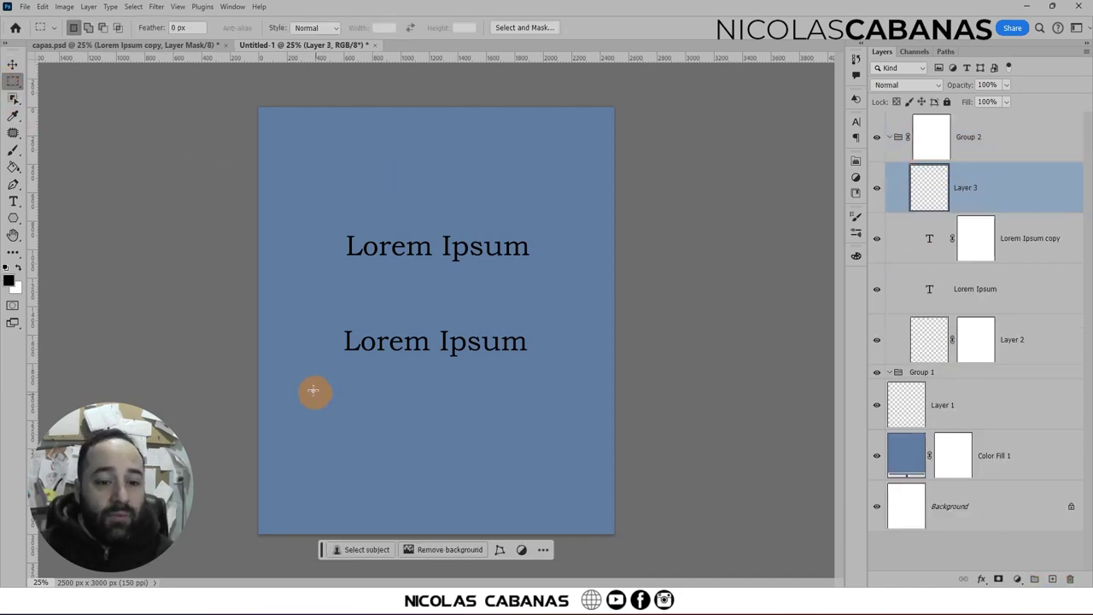
pyautogui.moveTo(310, 389); pyautogui.dragTo(416, 459)
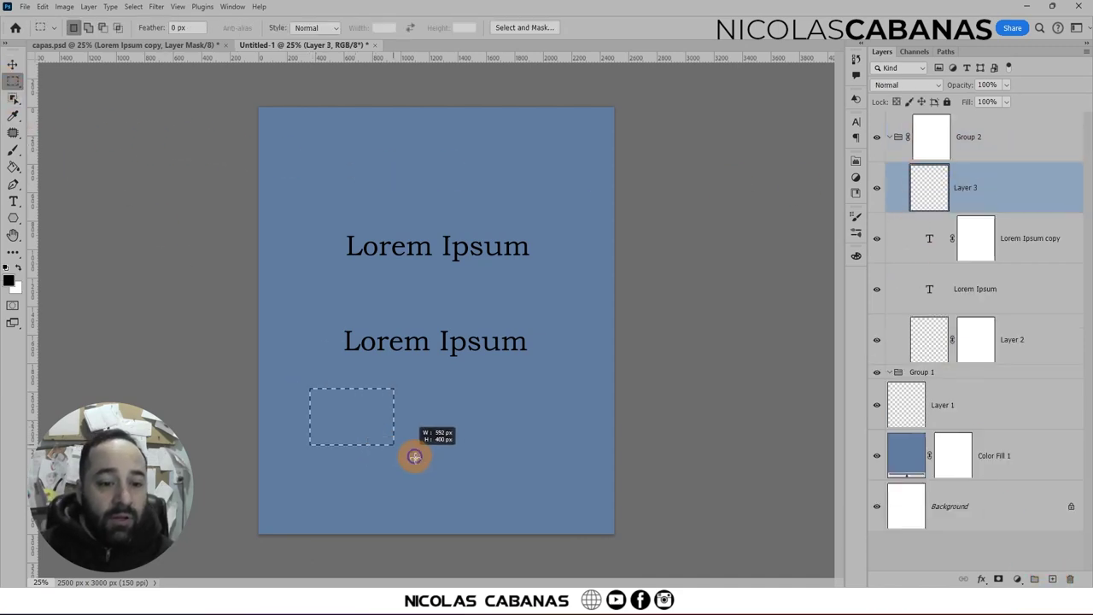
pyautogui.click(16, 167)
pyautogui.click(34, 179)
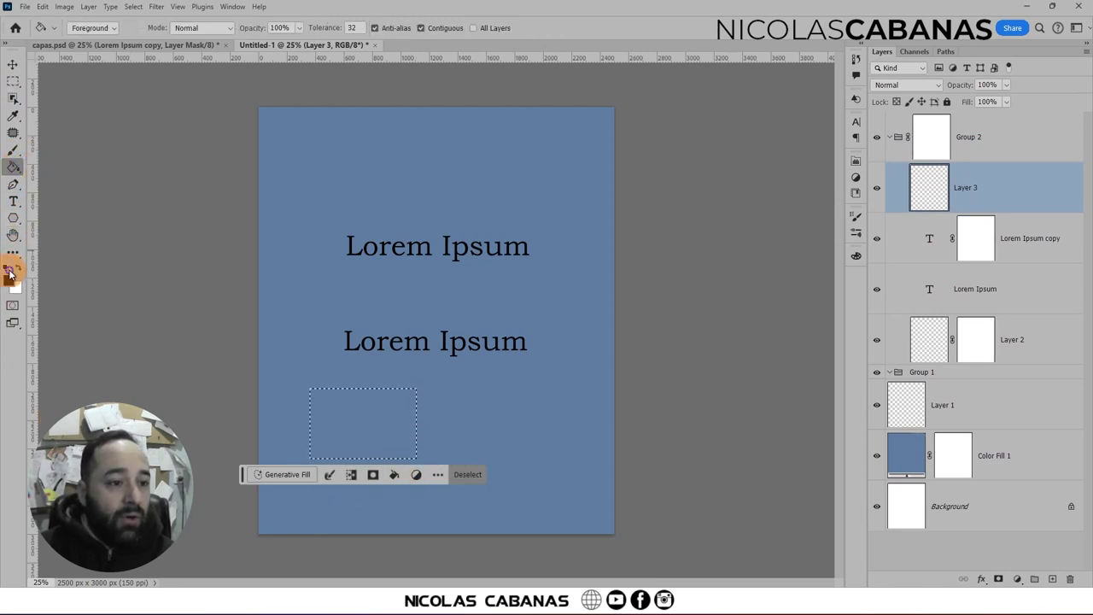
pyautogui.click(8, 279)
pyautogui.click(878, 157)
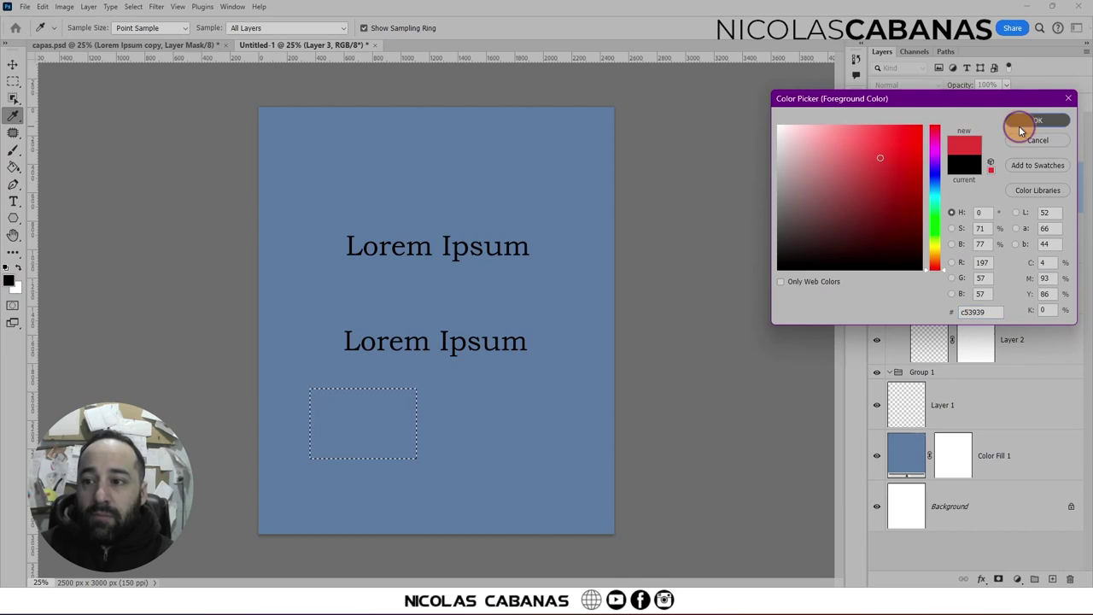
pyautogui.click(1037, 120)
pyautogui.click(350, 434)
# Deselect the rectangle and convert Layer 3 to a smart object
pyautogui.click(12, 81)
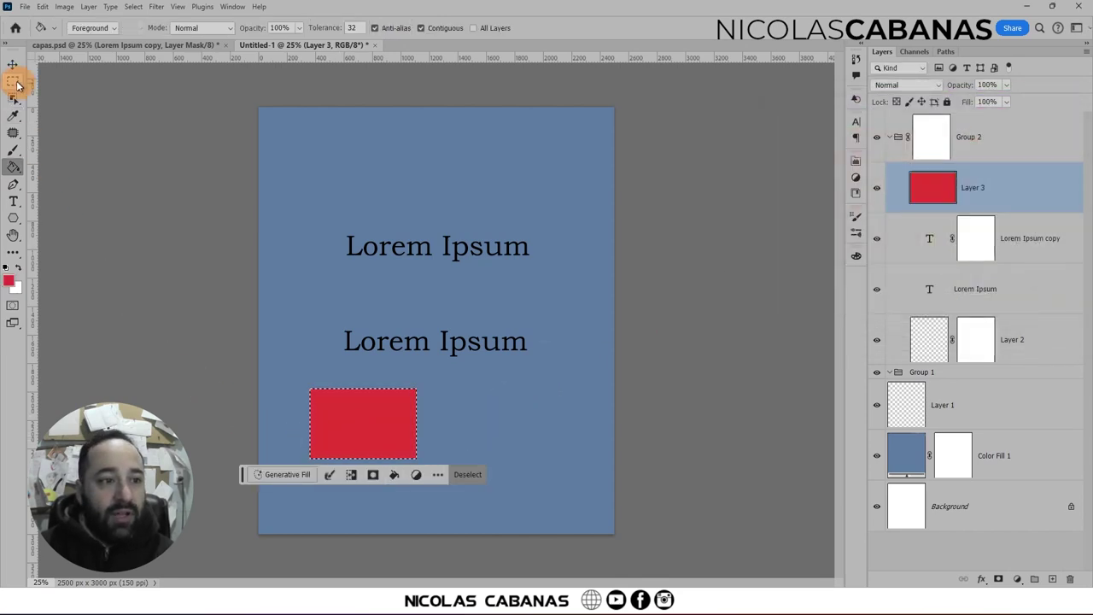
pyautogui.click(299, 256)
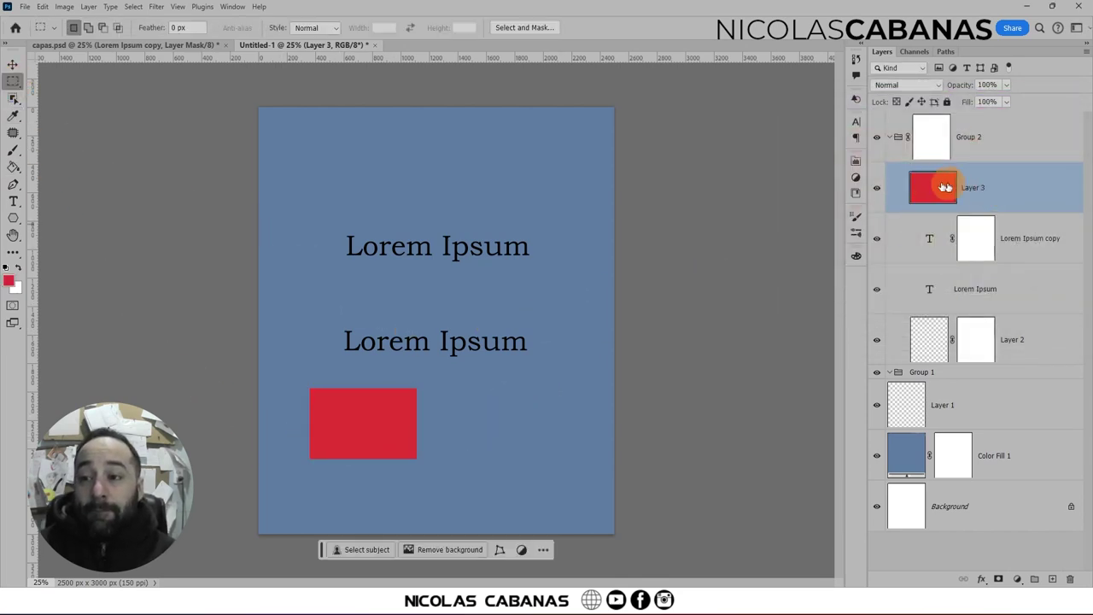
pyautogui.rightClick(1026, 187)
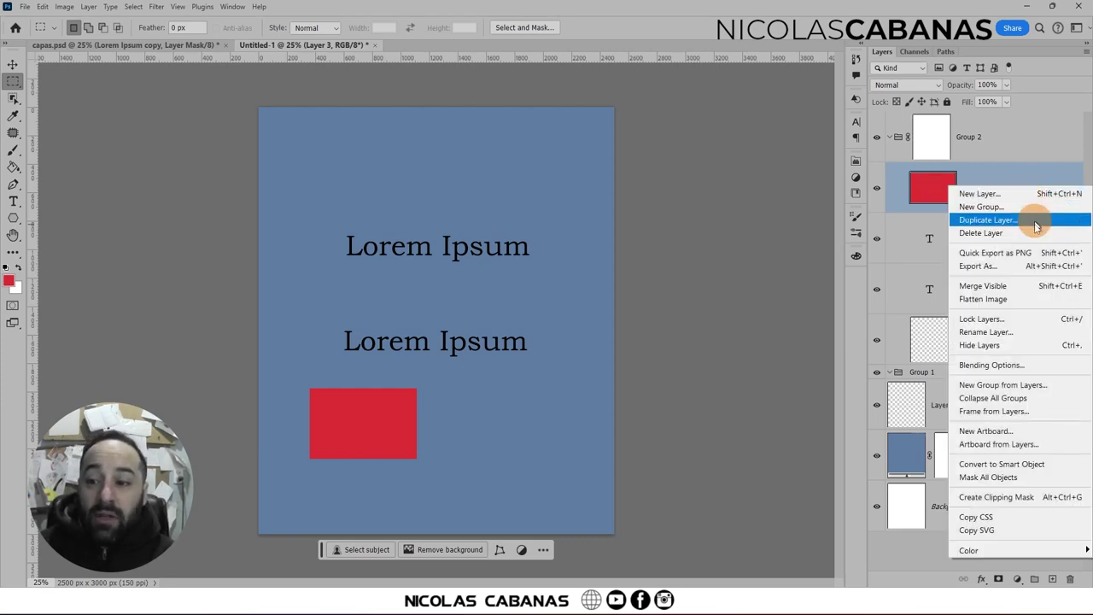
pyautogui.click(1043, 464)
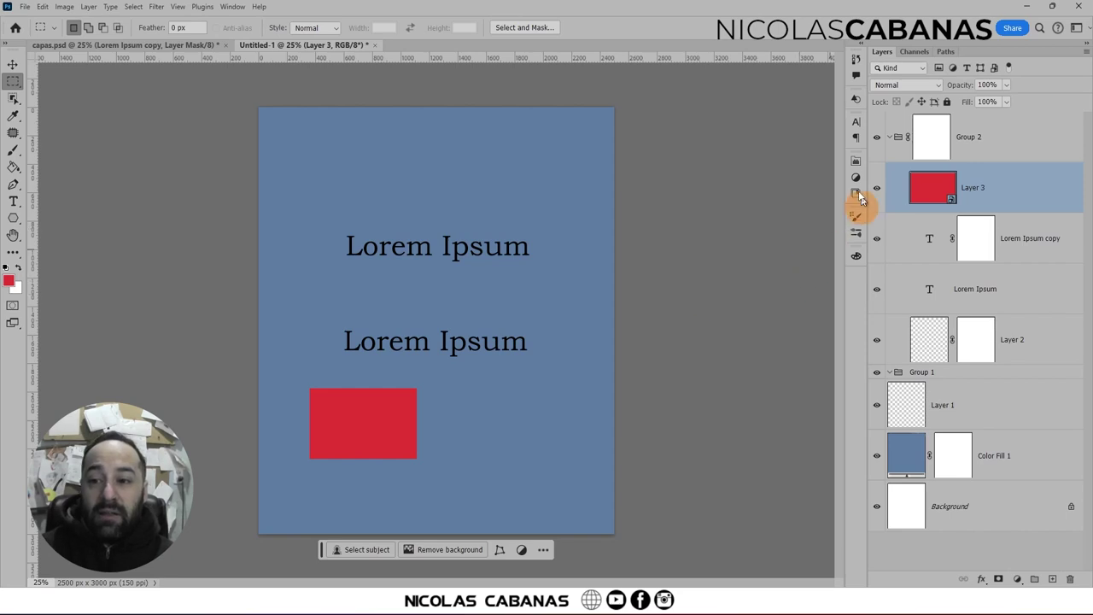
# Make a New Smart Object via Copy of Layer 3, move it upper right, and mask it
pyautogui.rightClick(1056, 186)
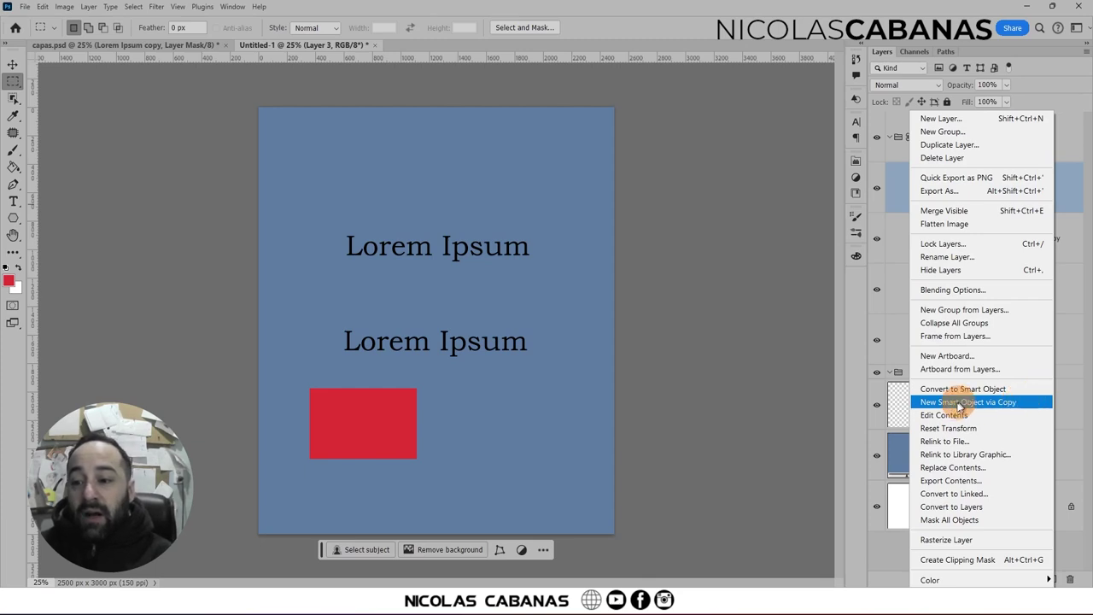
pyautogui.click(1013, 407)
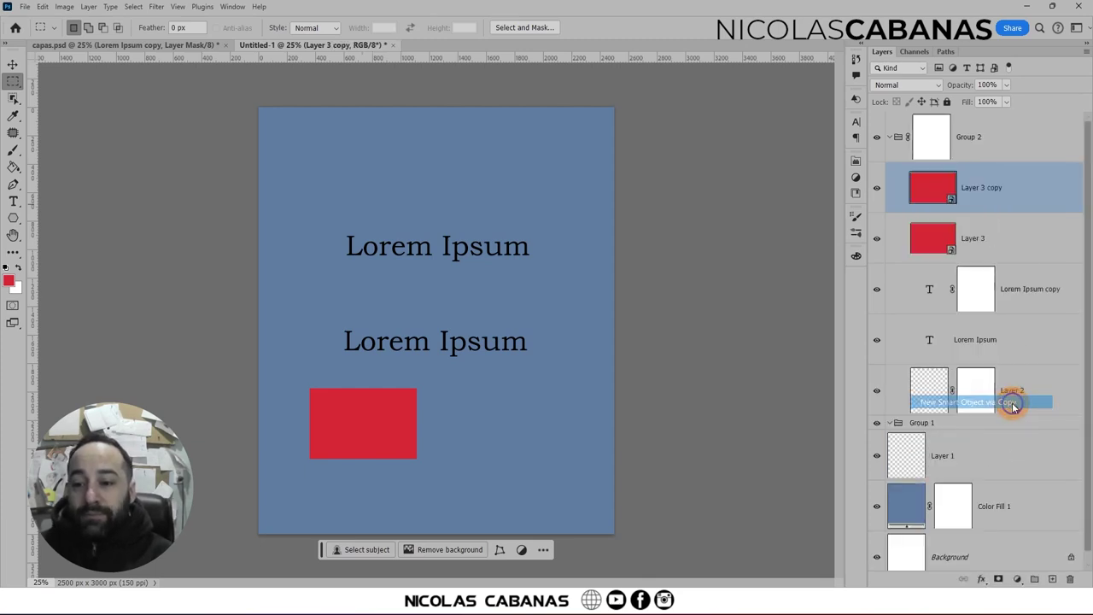
pyautogui.moveTo(359, 419); pyautogui.dragTo(491, 159)
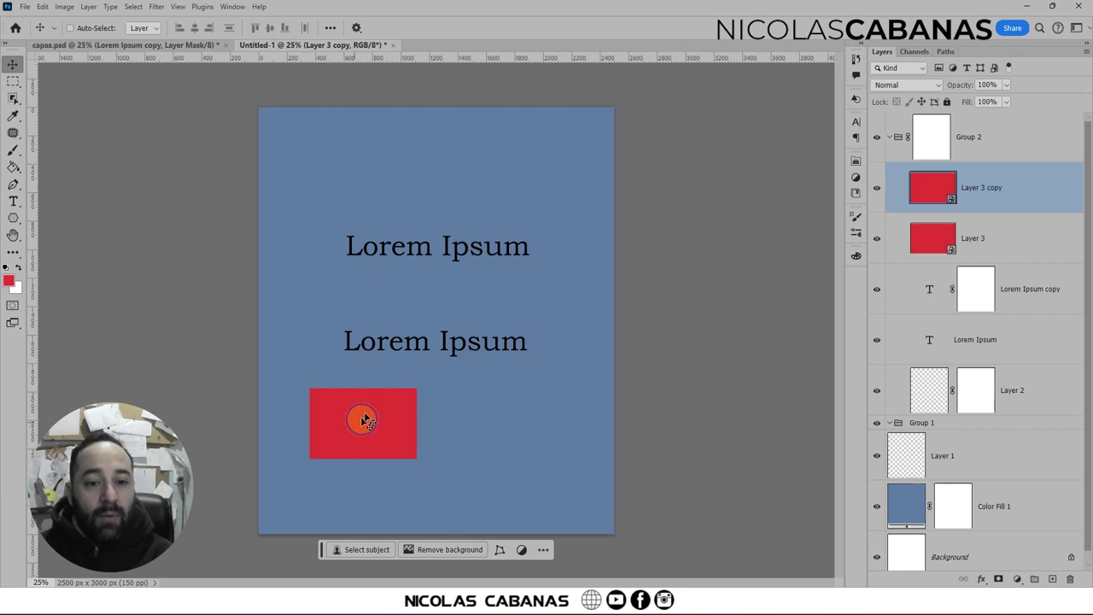
pyautogui.moveTo(530, 223); pyautogui.dragTo(525, 196)
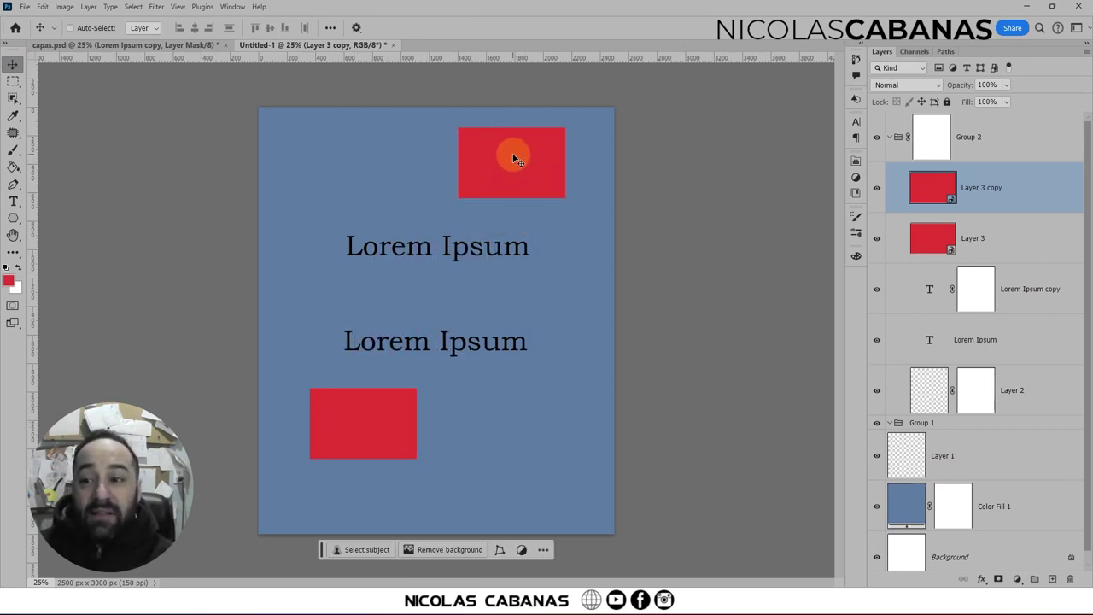
pyautogui.click(1000, 579)
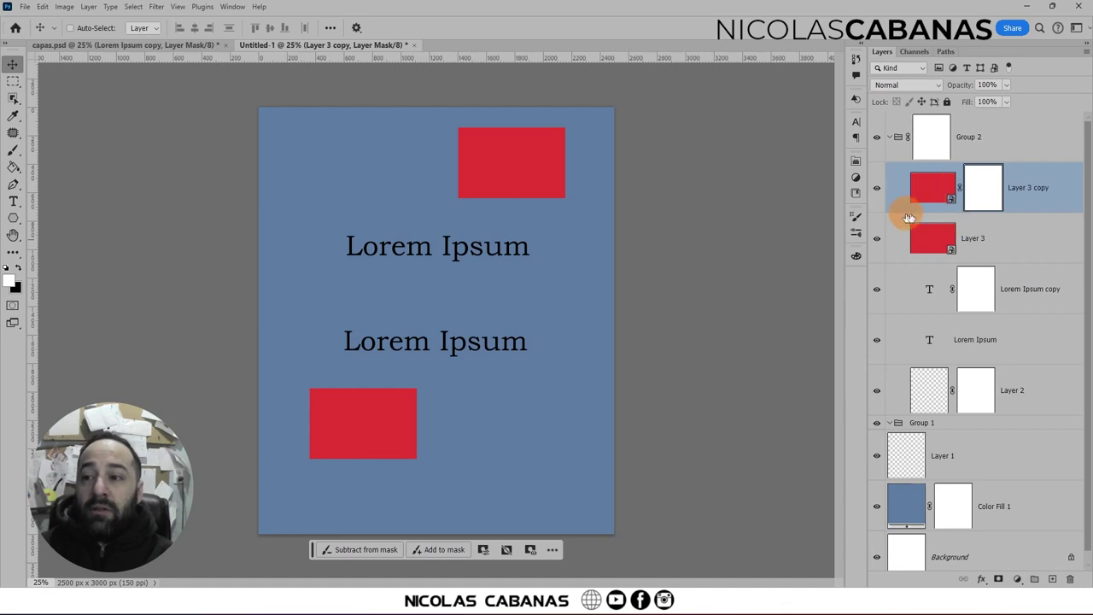
# Make another independent smart-object copy and move it to the page's upper left
pyautogui.rightClick(1039, 178)
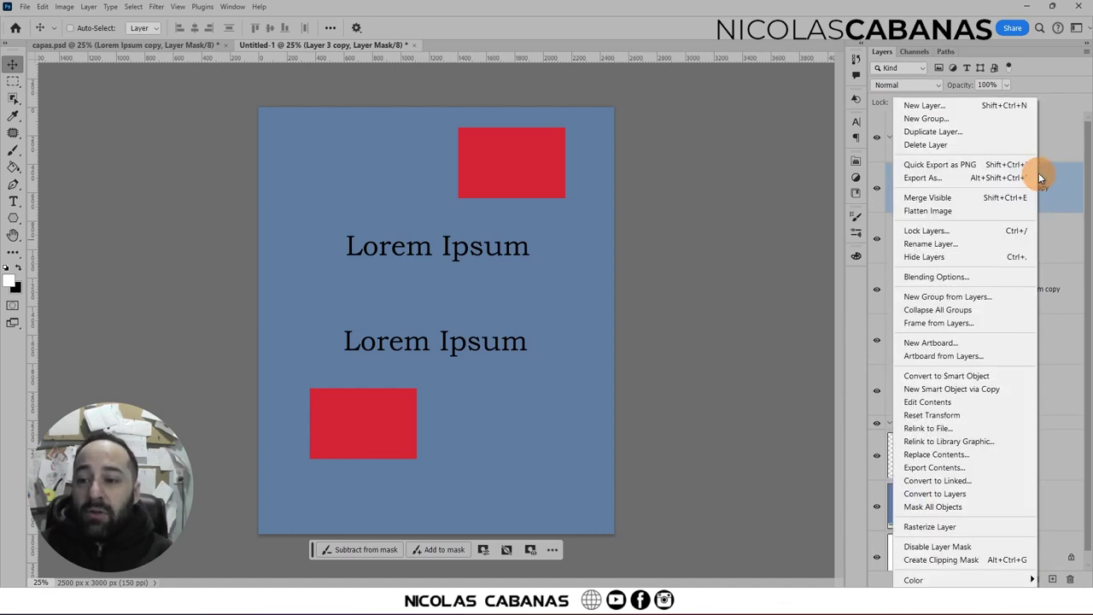
pyautogui.click(1014, 399)
pyautogui.moveTo(508, 168)
pyautogui.mouseDown()
pyautogui.moveTo(348, 179)
pyautogui.moveTo(321, 196)
pyautogui.mouseUp()
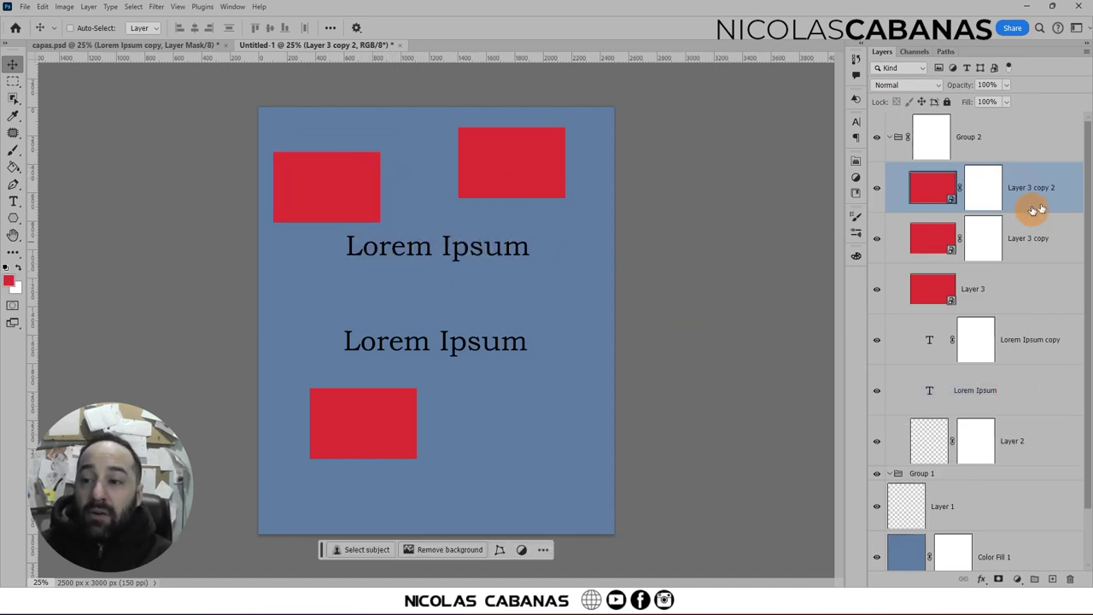
pyautogui.moveTo(866, 207); pyautogui.dragTo(826, 208)
pyautogui.click(157, 7)
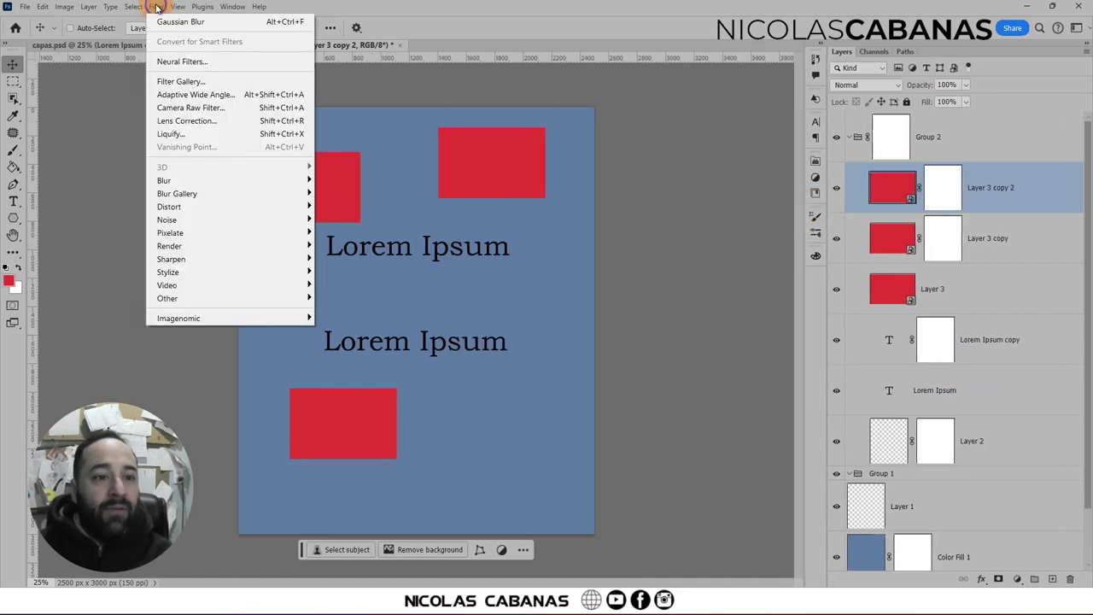
pyautogui.moveTo(164, 180)
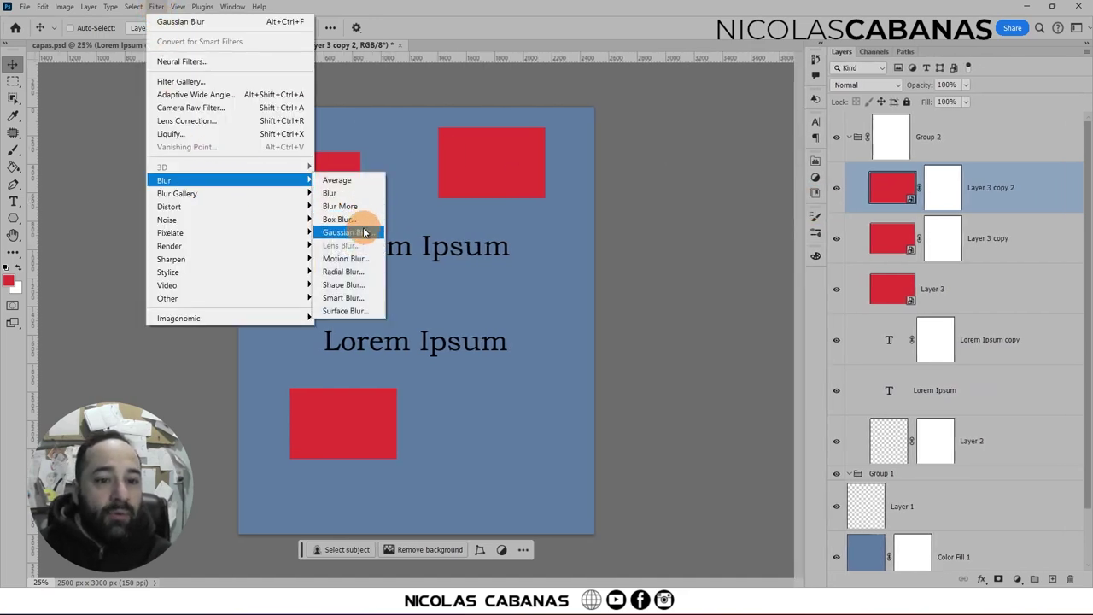
# Apply a Gaussian Blur smart filter to Layer 3 copy 2 and target its filter mask
pyautogui.click(365, 232)
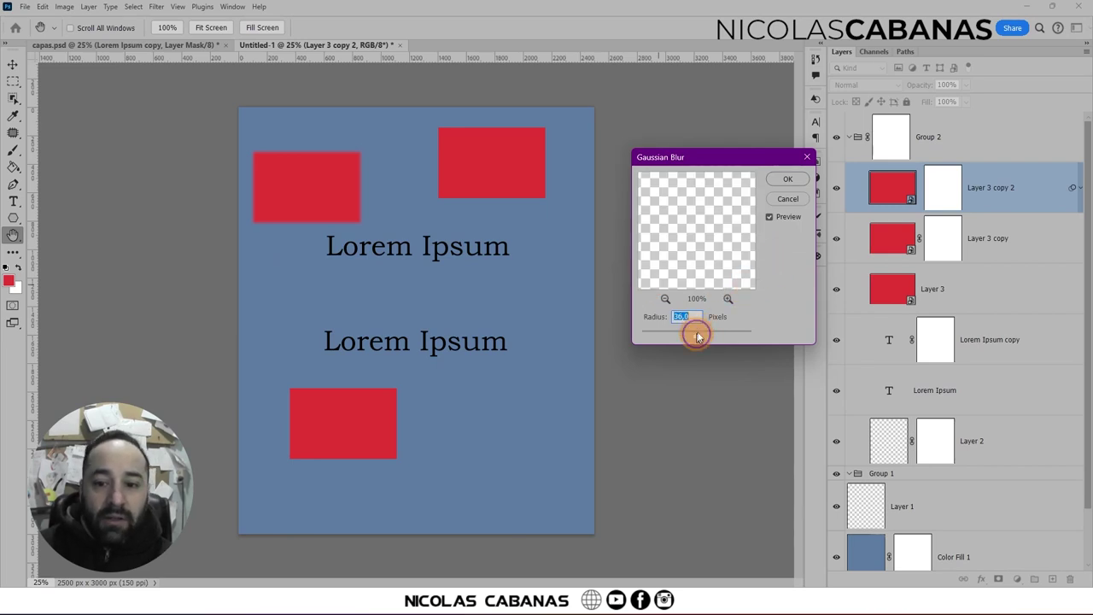
pyautogui.click(787, 178)
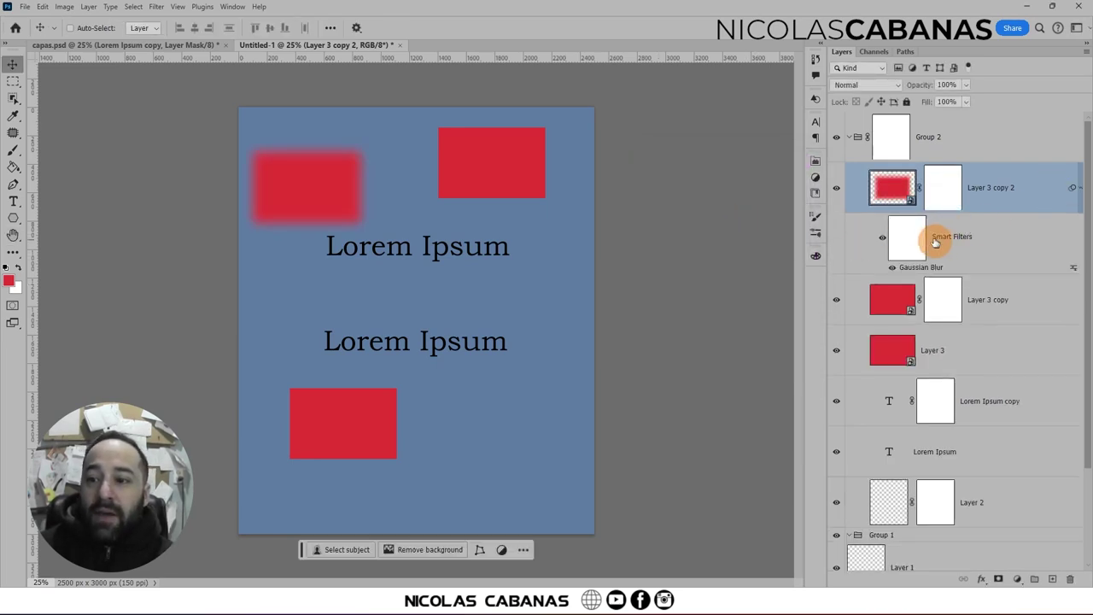
pyautogui.click(905, 237)
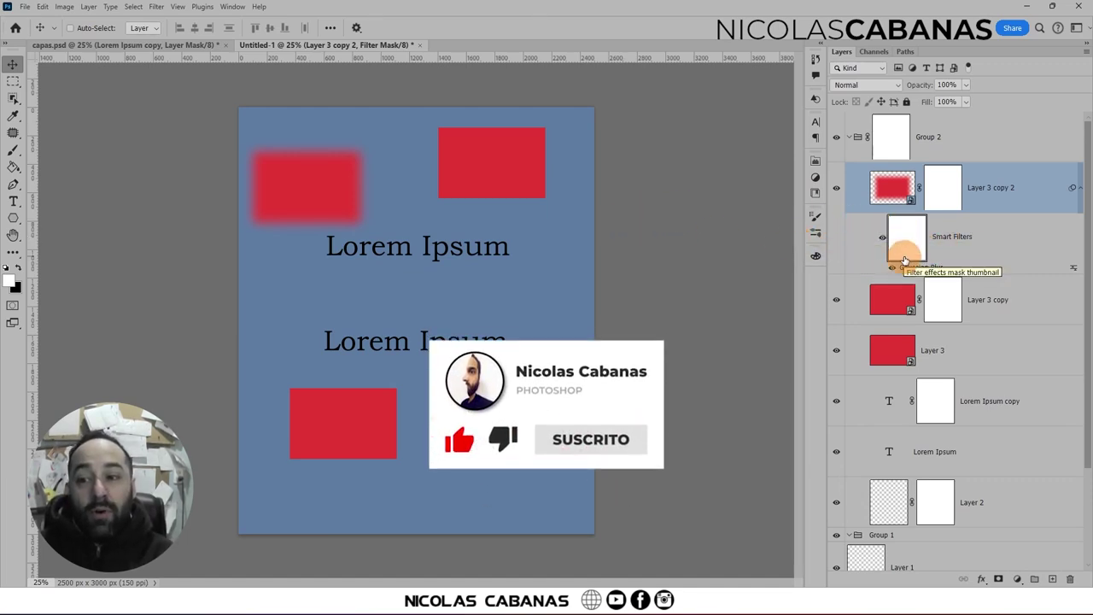
pyautogui.click(12, 150)
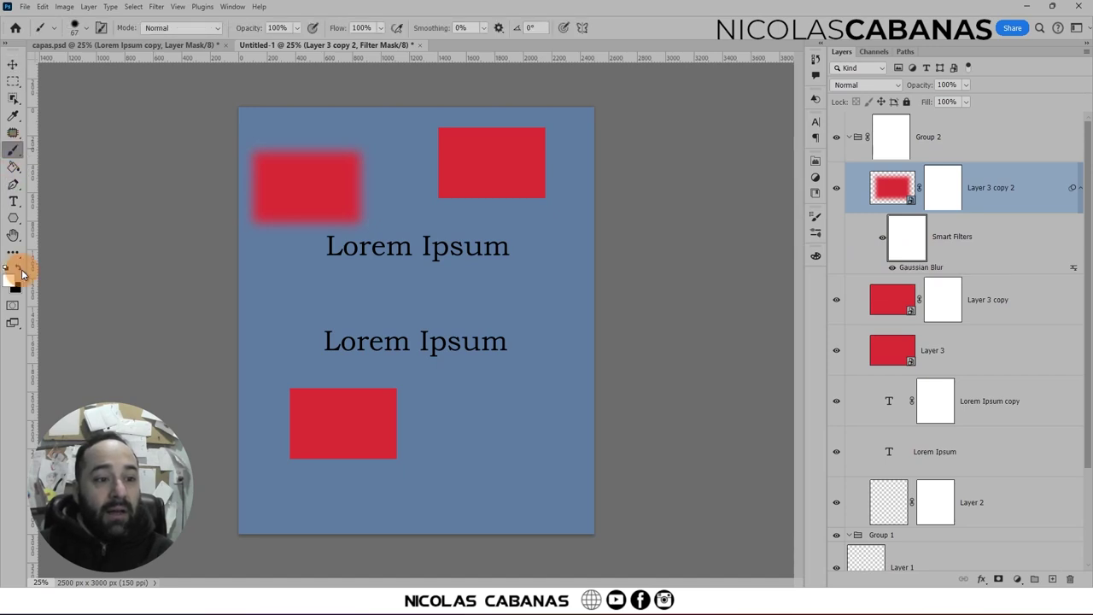
# Paint the filter mask with a 183 px brush over the rectangle's right part
pyautogui.rightClick(353, 153)
pyautogui.moveTo(435, 173); pyautogui.dragTo(468, 177)
pyautogui.click(367, 124)
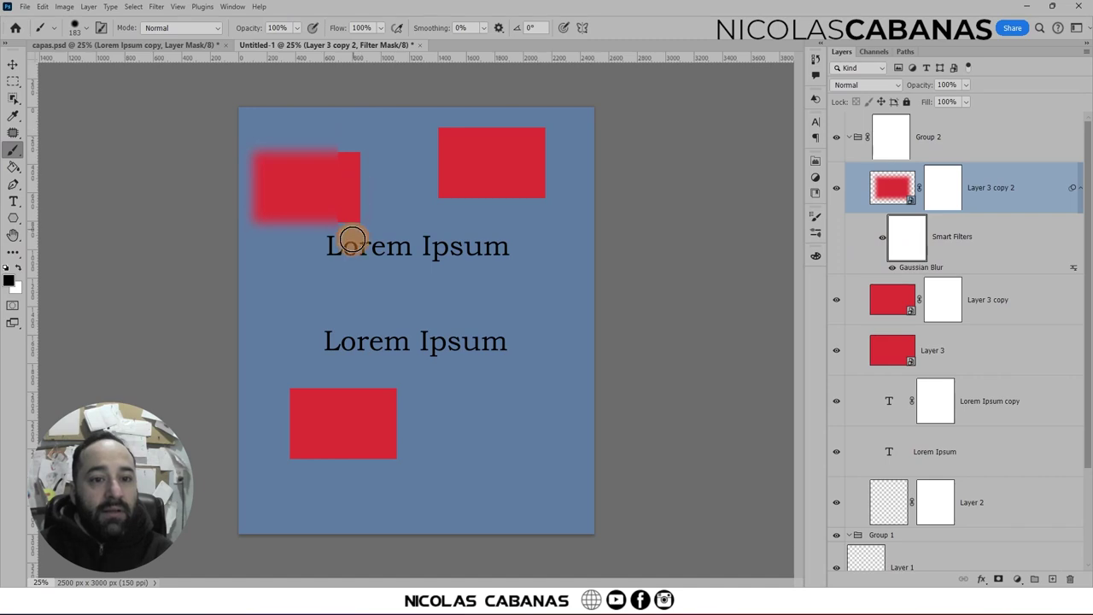
pyautogui.moveTo(336, 102); pyautogui.dragTo(341, 241)
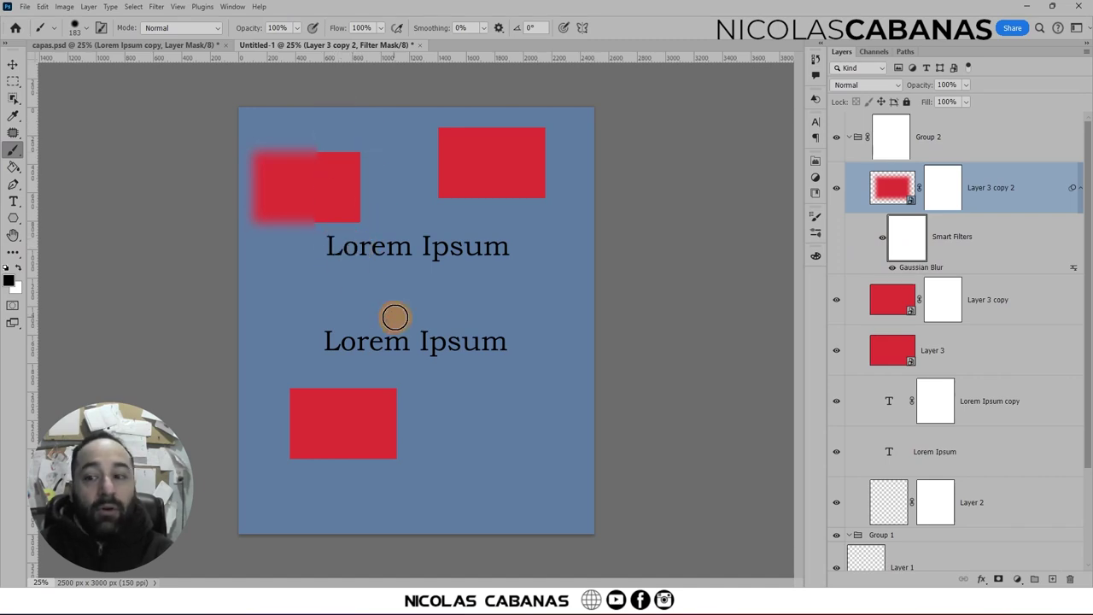
# Select the blurred rectangle's layer image and toggle its filter list closed and open
pyautogui.click(14, 64)
pyautogui.click(978, 189)
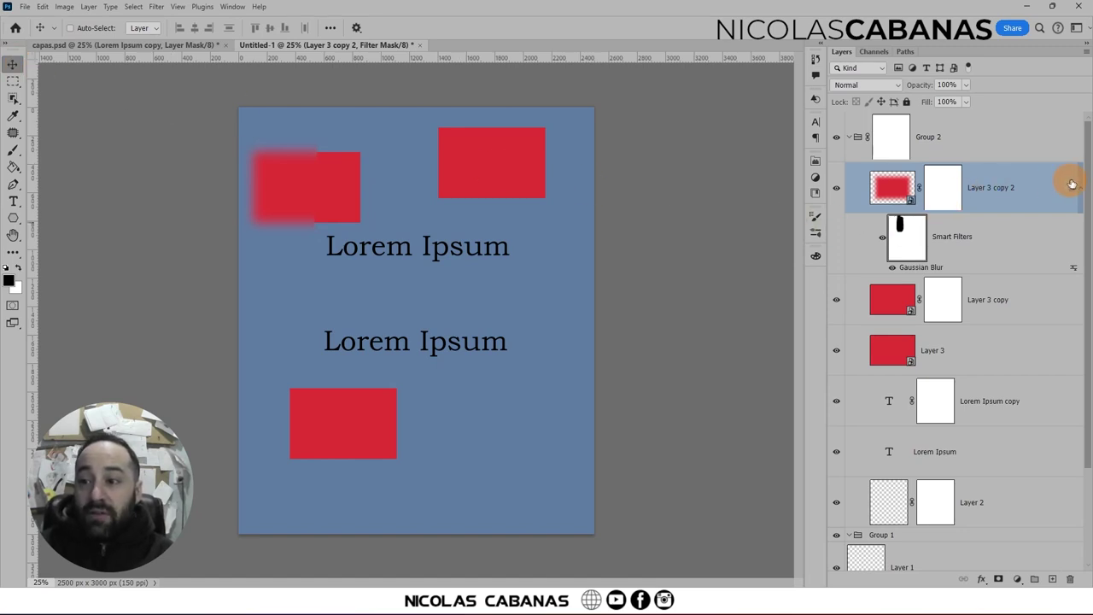
pyautogui.click(1077, 139)
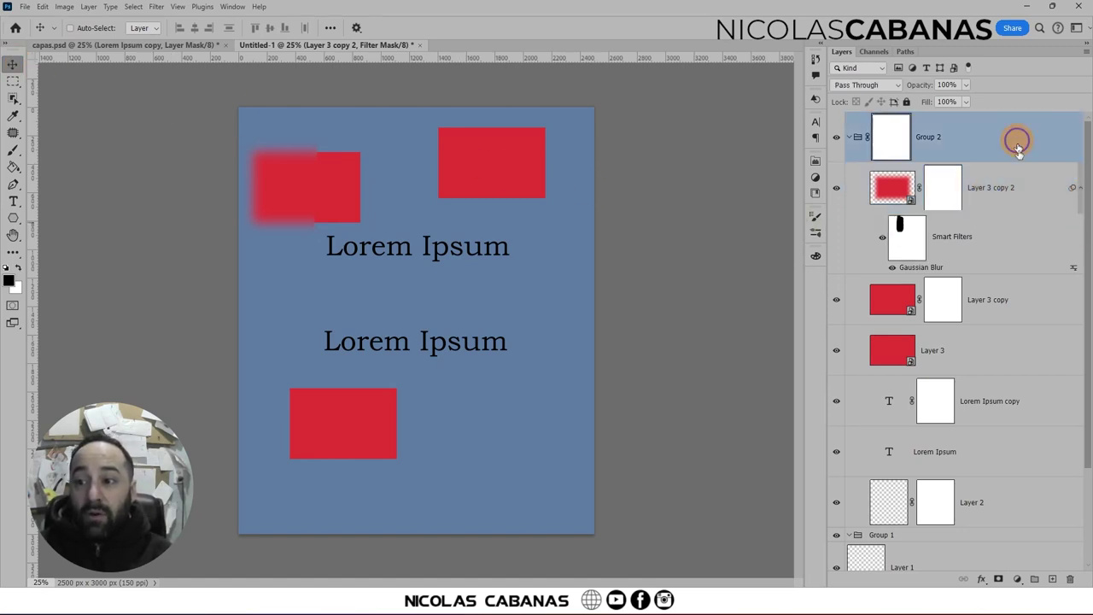
pyautogui.click(1019, 193)
pyautogui.click(1080, 191)
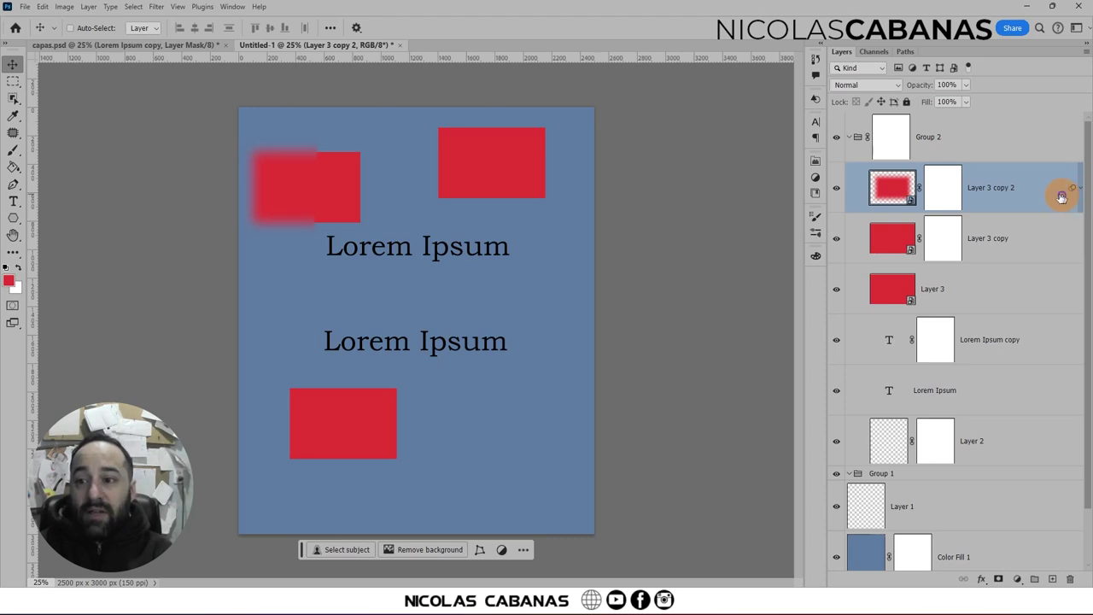
pyautogui.click(1078, 191)
# Select each layer in turn down to Background, then return to Group 2
pyautogui.click(1009, 297)
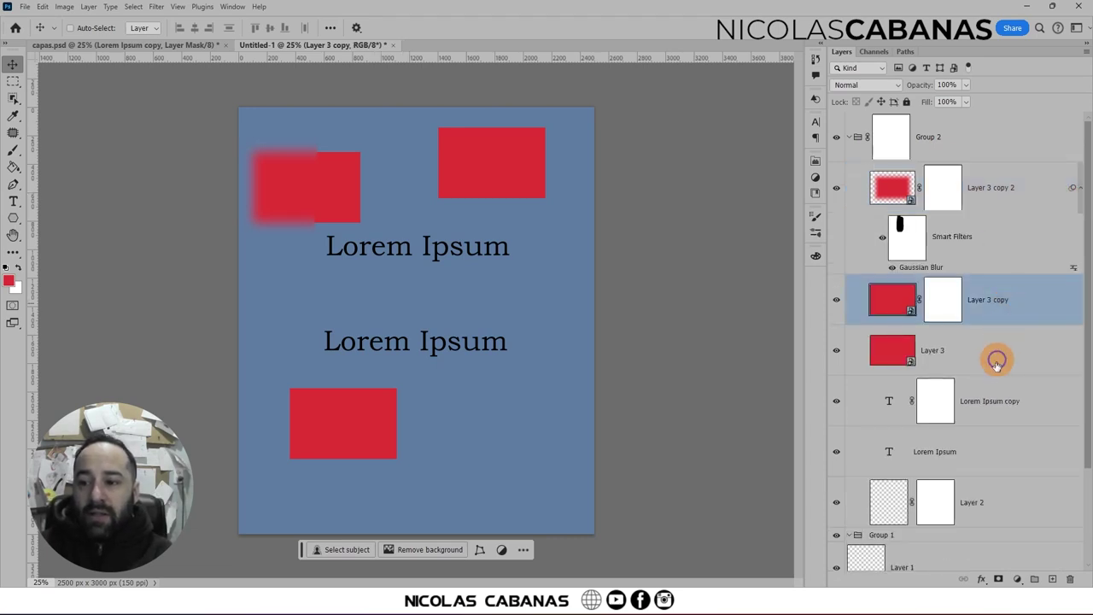
pyautogui.click(1021, 357)
pyautogui.click(997, 393)
pyautogui.scroll(-3, 1004, 395)
pyautogui.click(1017, 326)
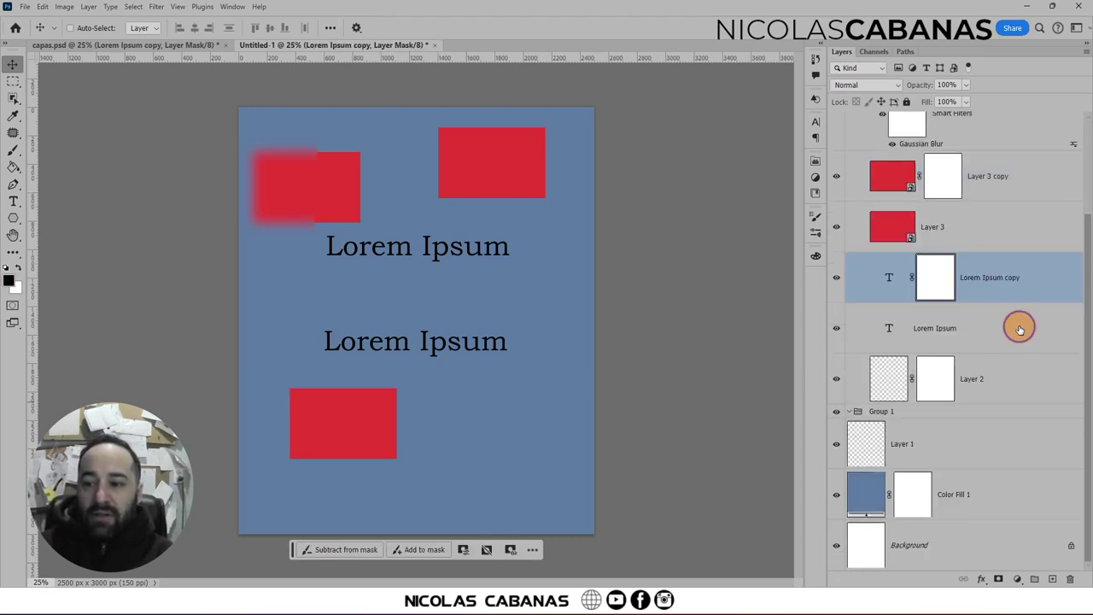
pyautogui.click(1011, 388)
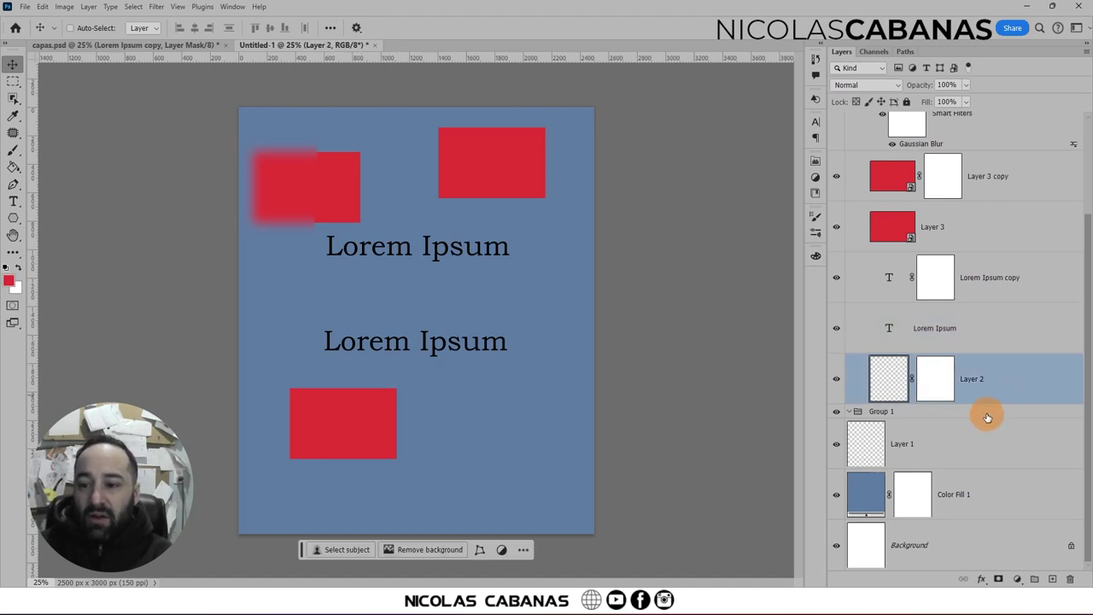
pyautogui.click(986, 415)
pyautogui.click(985, 443)
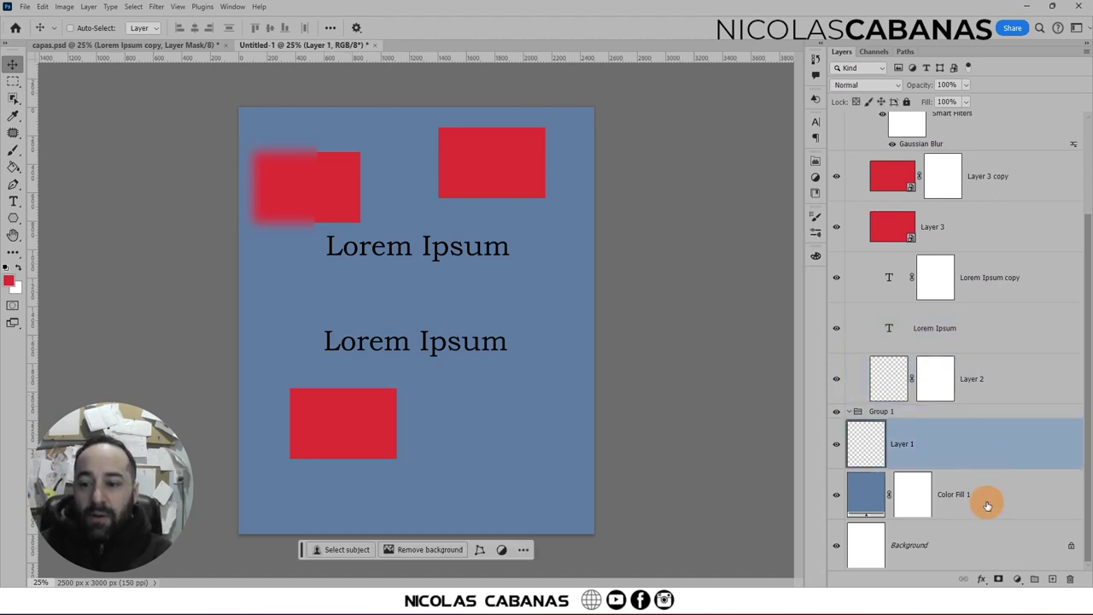
pyautogui.click(988, 505)
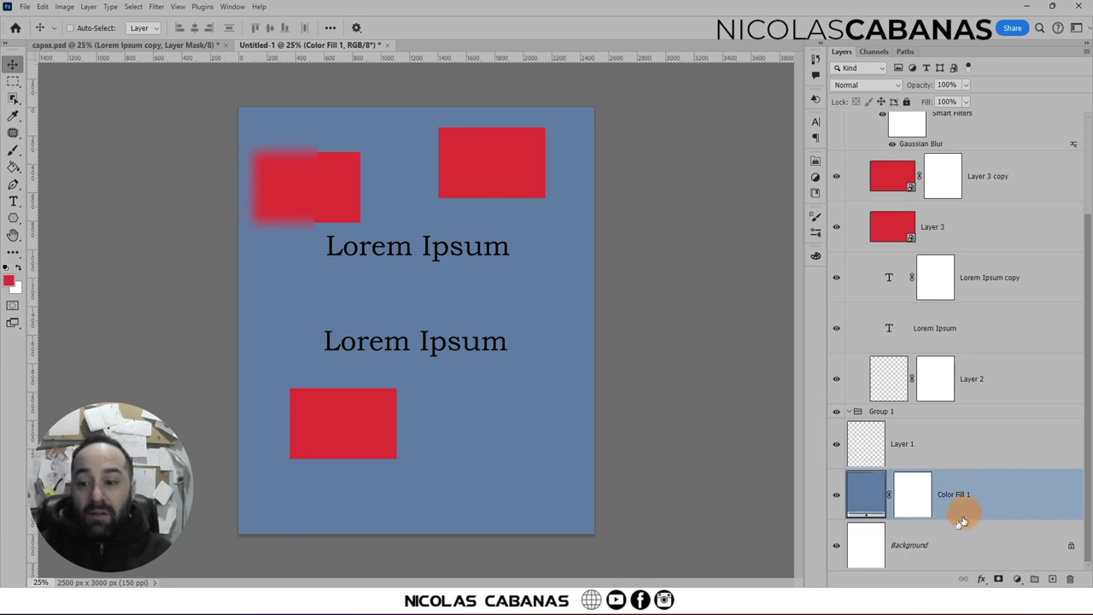
pyautogui.click(990, 536)
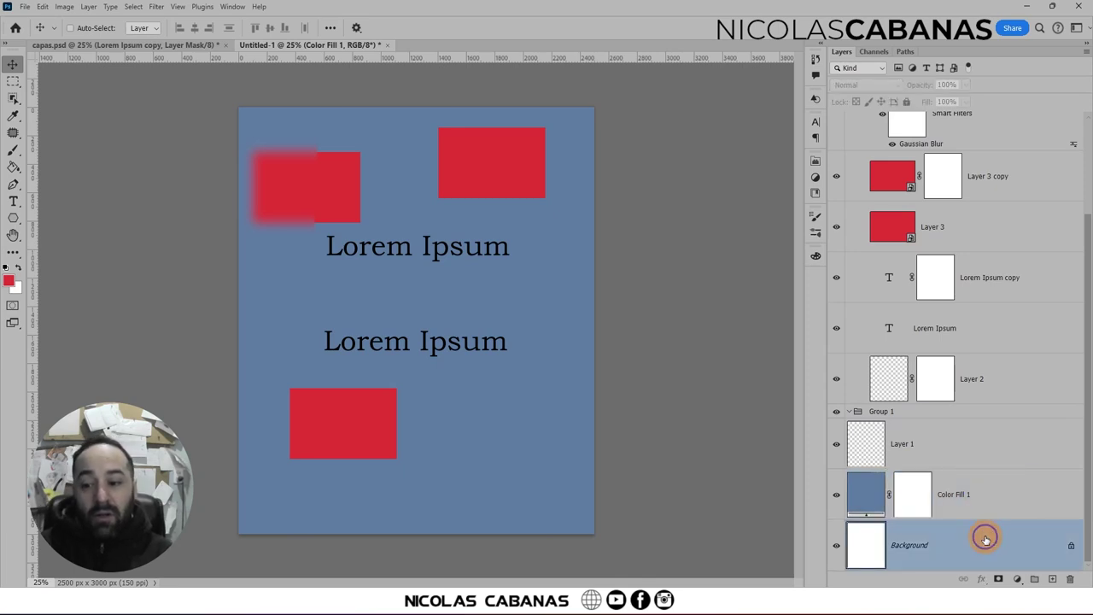
pyautogui.click(1011, 494)
pyautogui.scroll(3, 1011, 495)
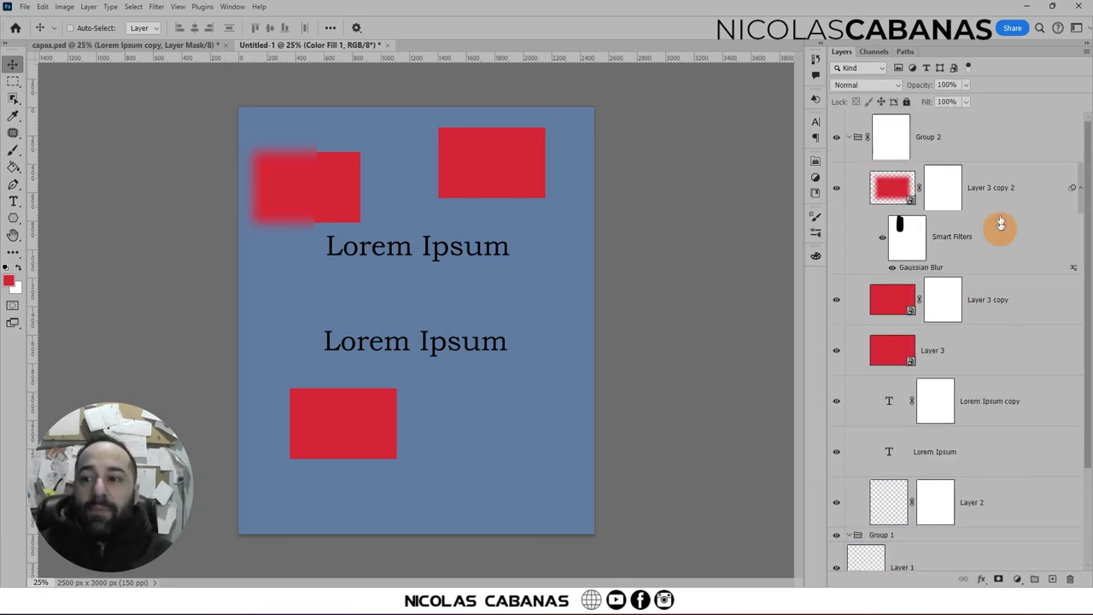
pyautogui.click(982, 139)
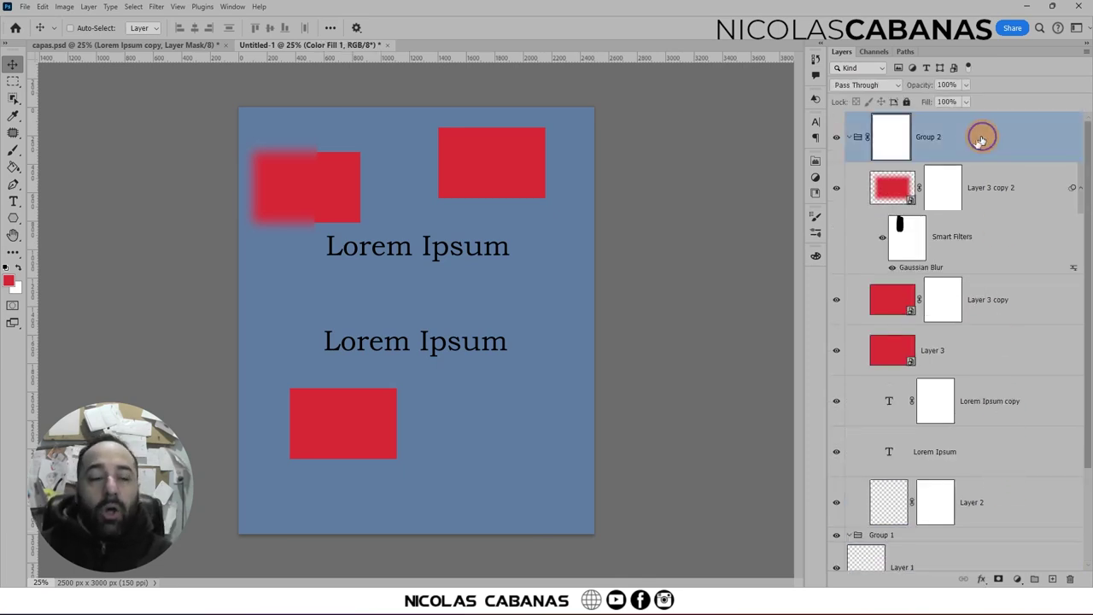
# Draw a red-outlined pentagon at lower right and a masked triangle across both Lorem Ipsum lines
pyautogui.click(14, 221)
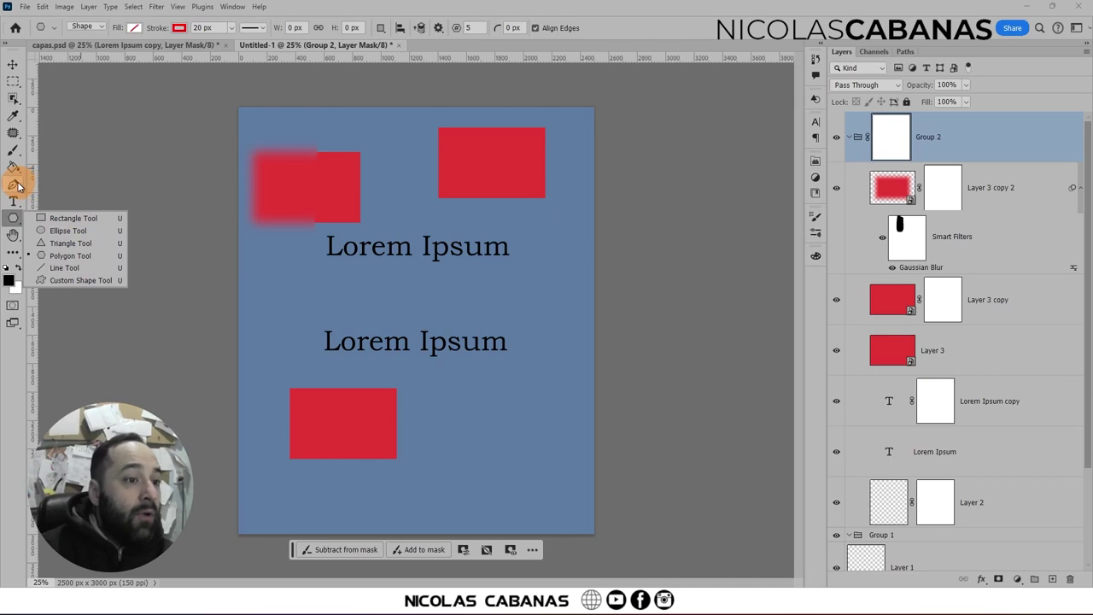
pyautogui.moveTo(444, 390)
pyautogui.mouseDown()
pyautogui.moveTo(549, 461)
pyautogui.moveTo(569, 498)
pyautogui.mouseUp()
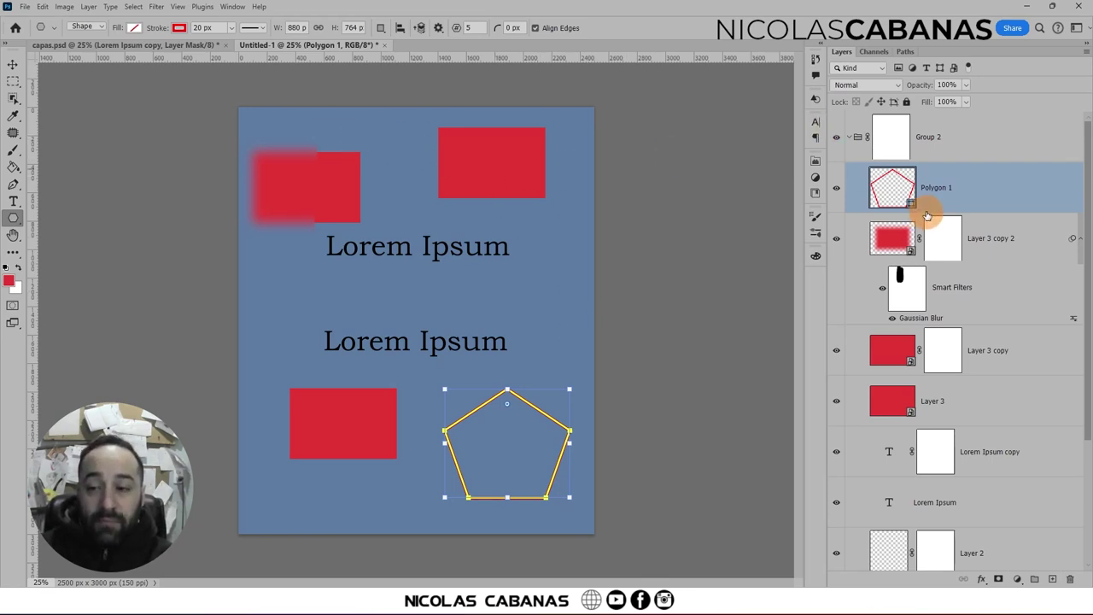
pyautogui.moveTo(7, 222)
pyautogui.mouseDown()
pyautogui.moveTo(333, 246)
pyautogui.moveTo(444, 342)
pyautogui.mouseUp()
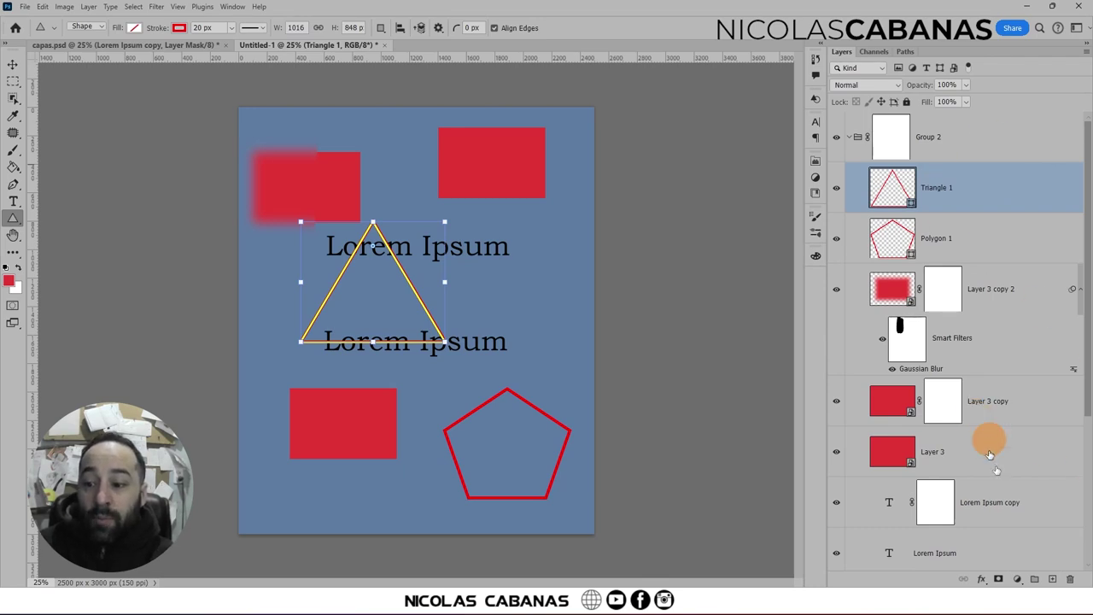
pyautogui.click(999, 580)
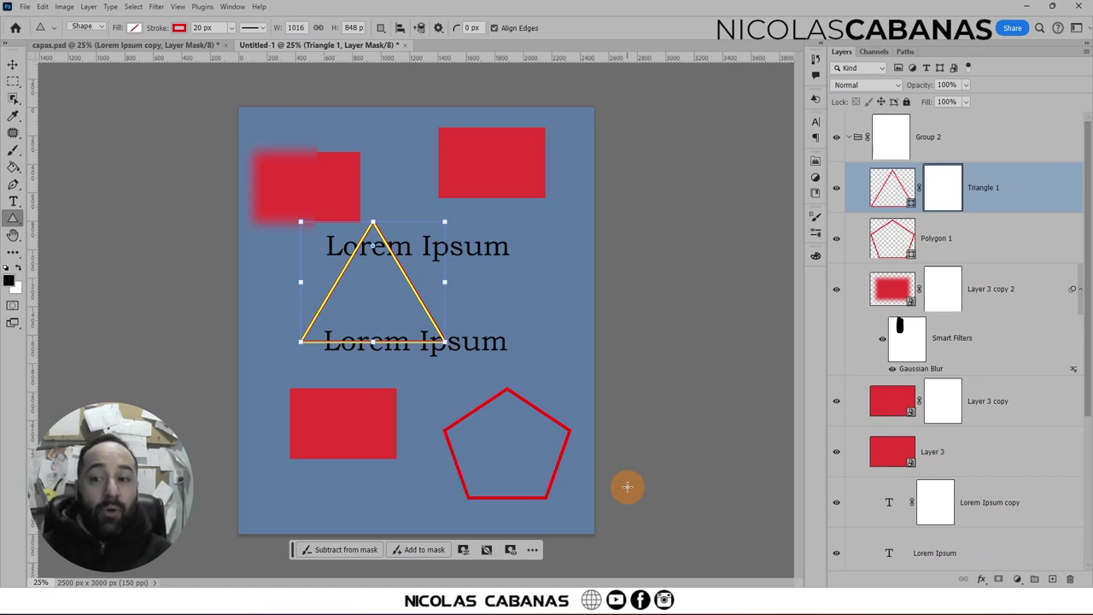
pyautogui.click(1010, 129)
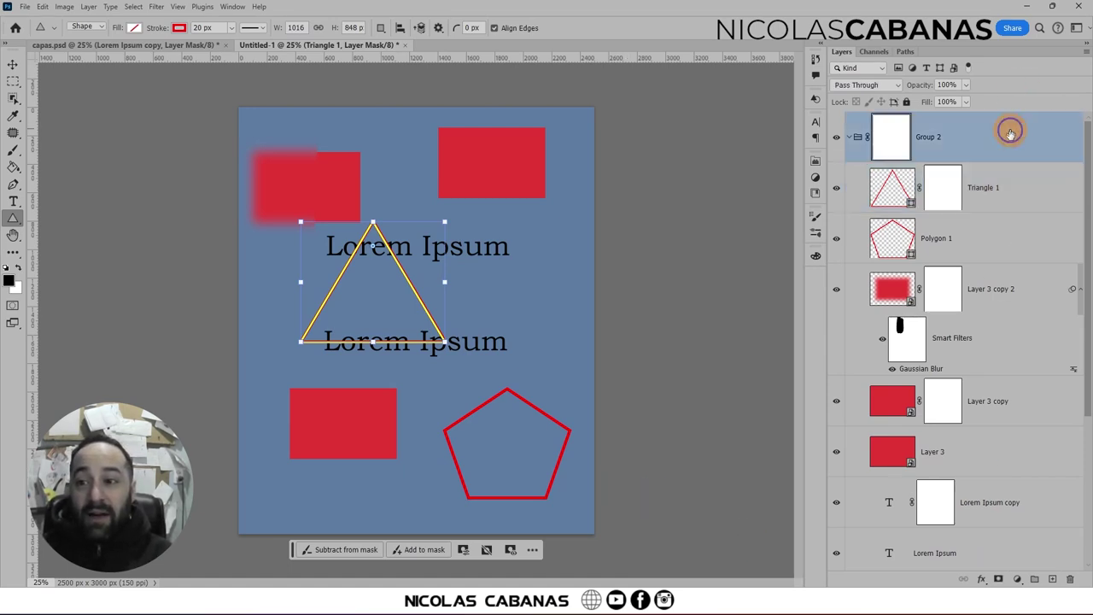
pyautogui.click(994, 204)
pyautogui.click(989, 251)
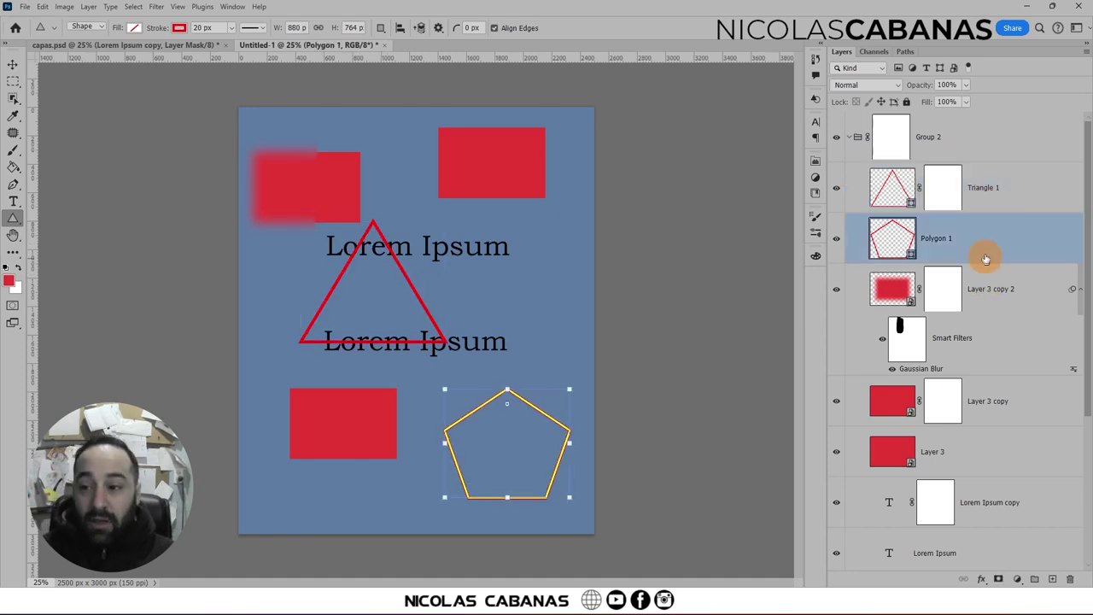
pyautogui.click(983, 192)
pyautogui.click(983, 238)
pyautogui.click(992, 280)
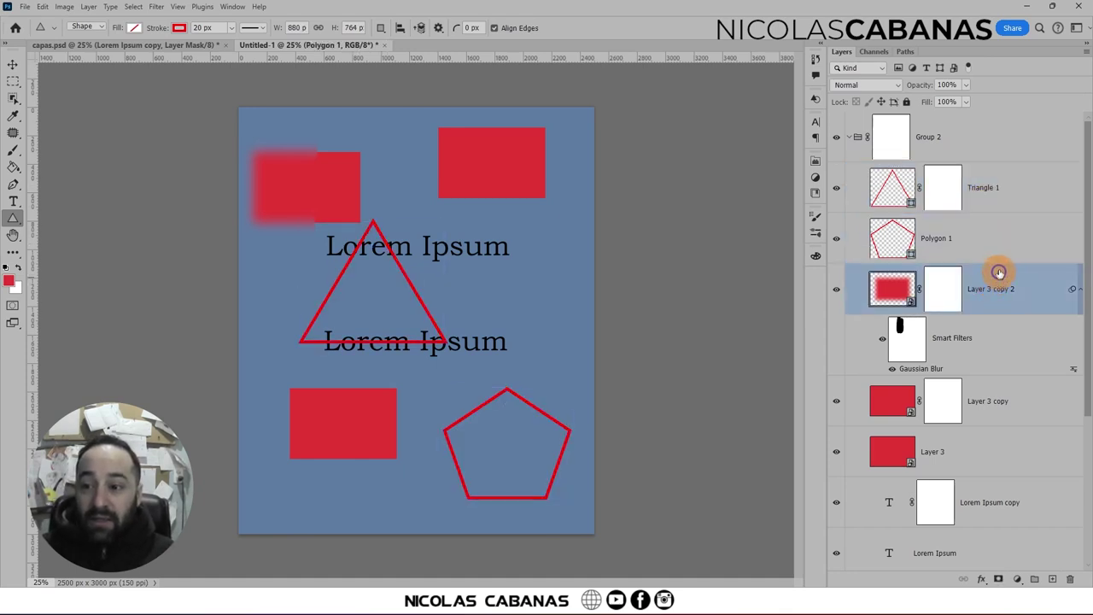
pyautogui.click(1001, 229)
pyautogui.keyDown('ctrl'); pyautogui.click(1003, 210); pyautogui.keyUp('ctrl')
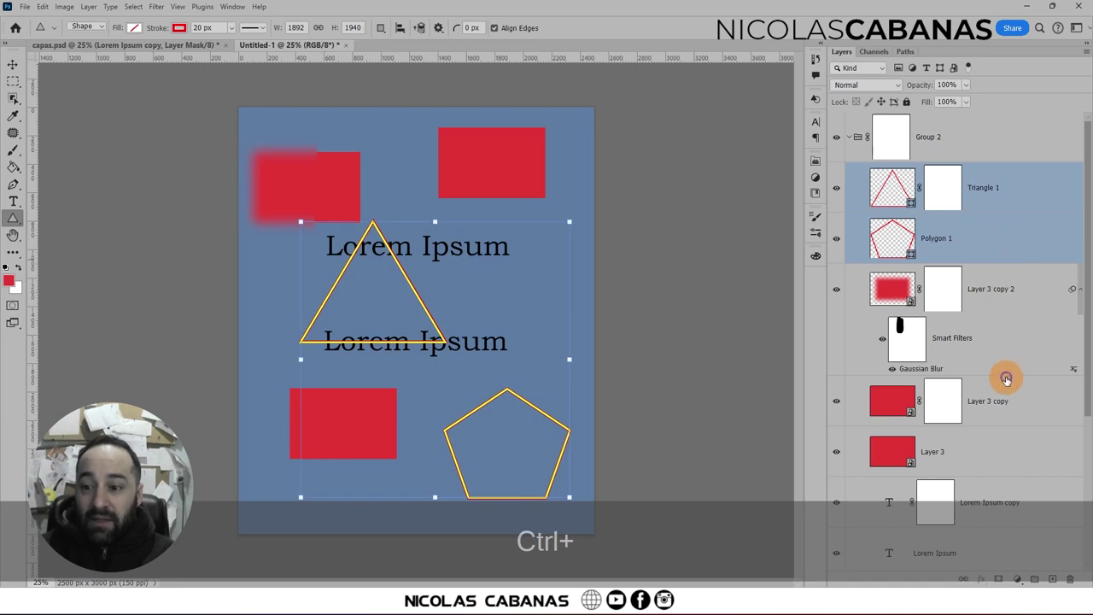
pyautogui.keyDown('ctrl'); pyautogui.click(1008, 400); pyautogui.keyUp('ctrl')
pyautogui.rightClick(1016, 183)
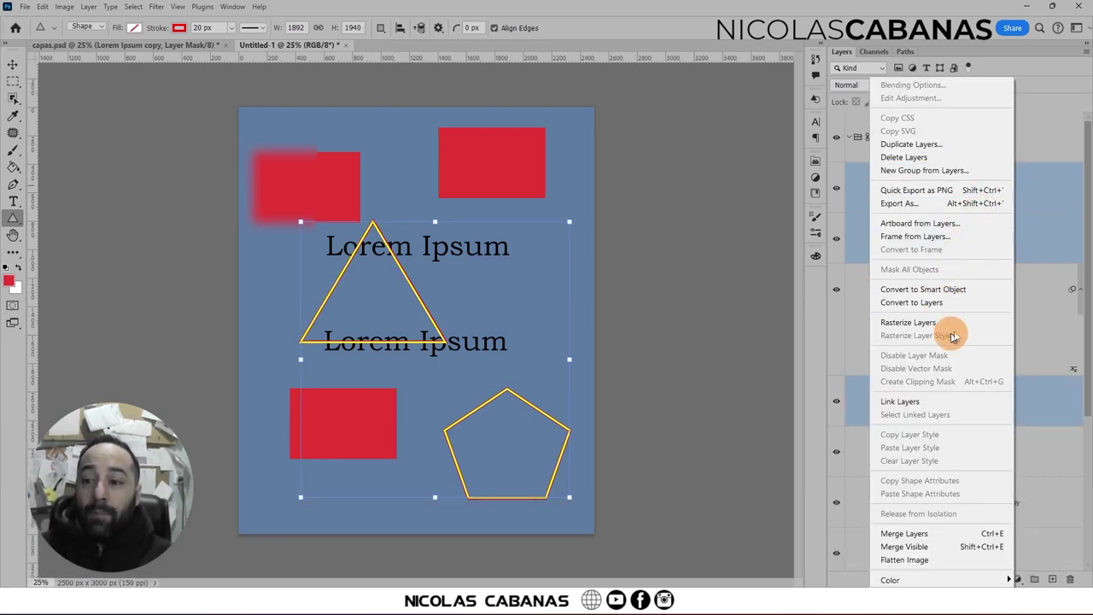
pyautogui.click(1057, 251)
pyautogui.click(1037, 151)
pyautogui.click(918, 143)
pyautogui.scroll(-5, 988, 164)
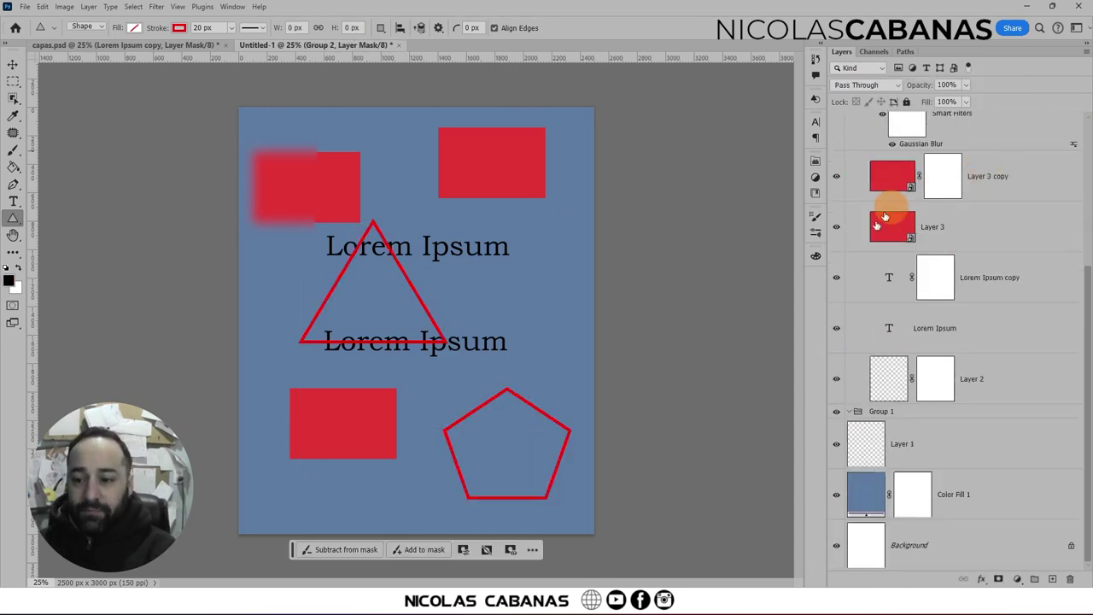
pyautogui.click(974, 496)
pyautogui.click(920, 445)
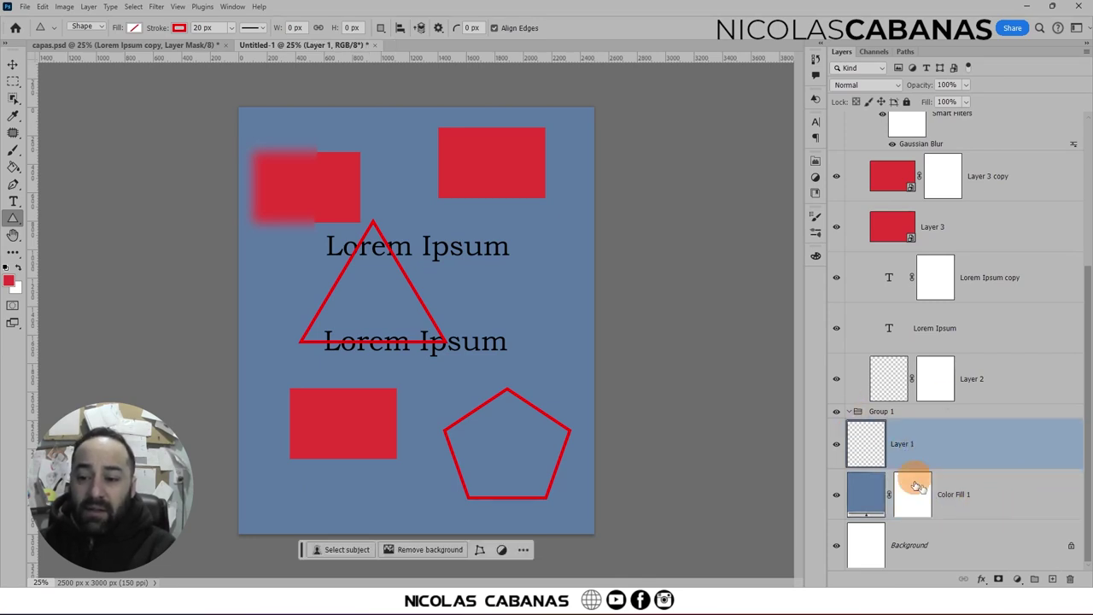
pyautogui.click(991, 502)
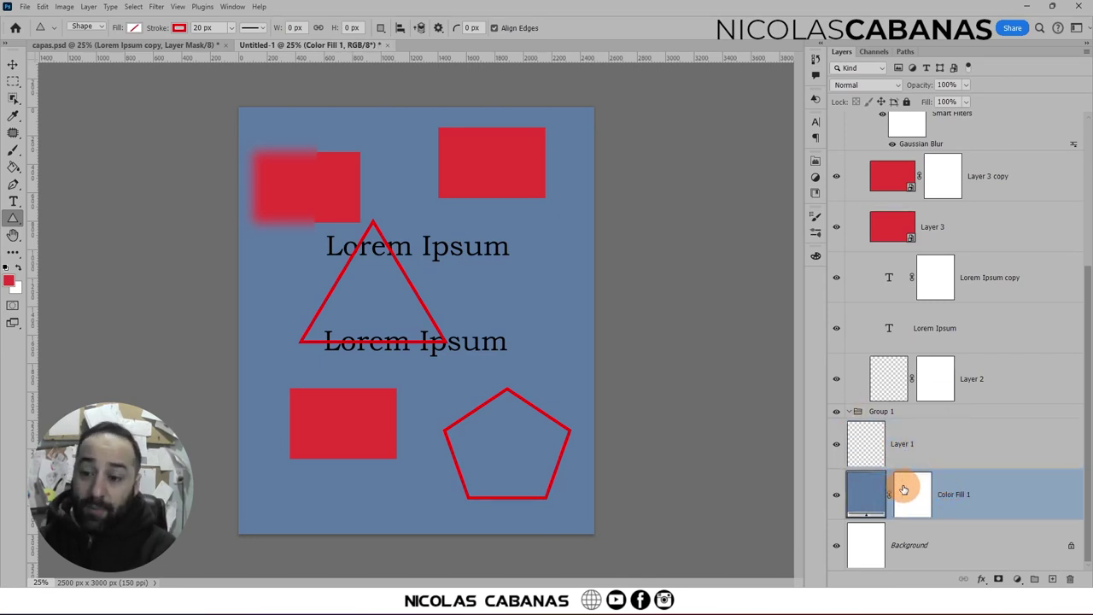
pyautogui.click(916, 414)
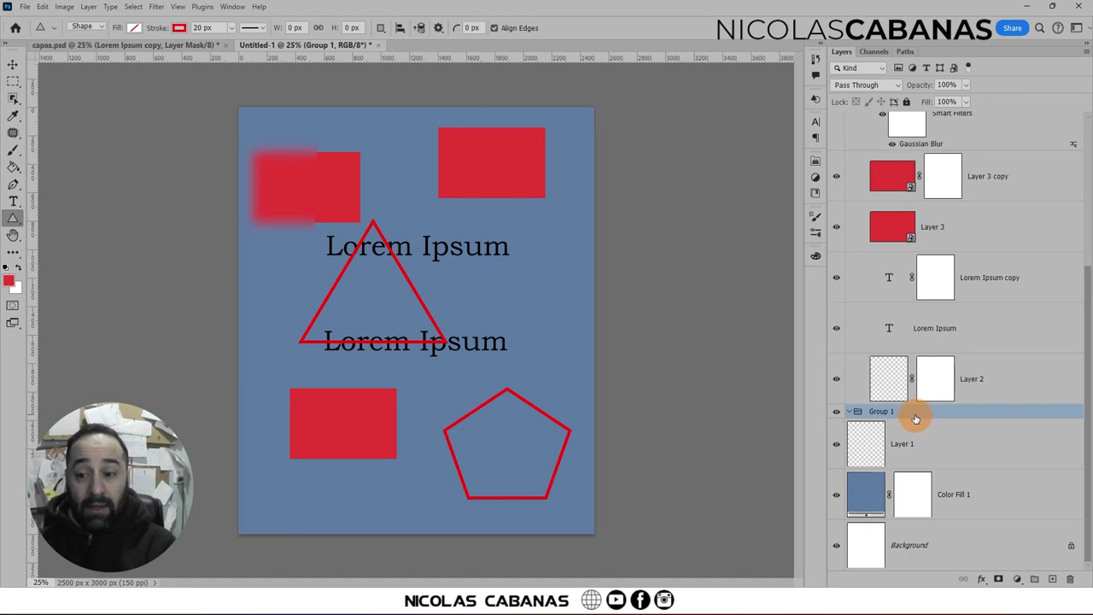
pyautogui.click(868, 385)
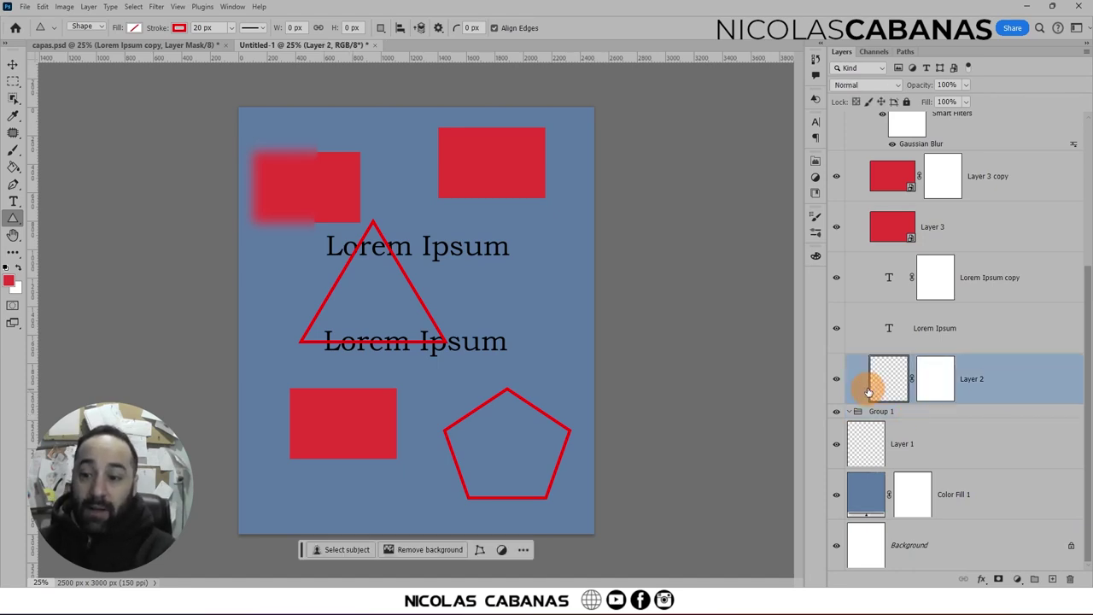
pyautogui.click(1002, 330)
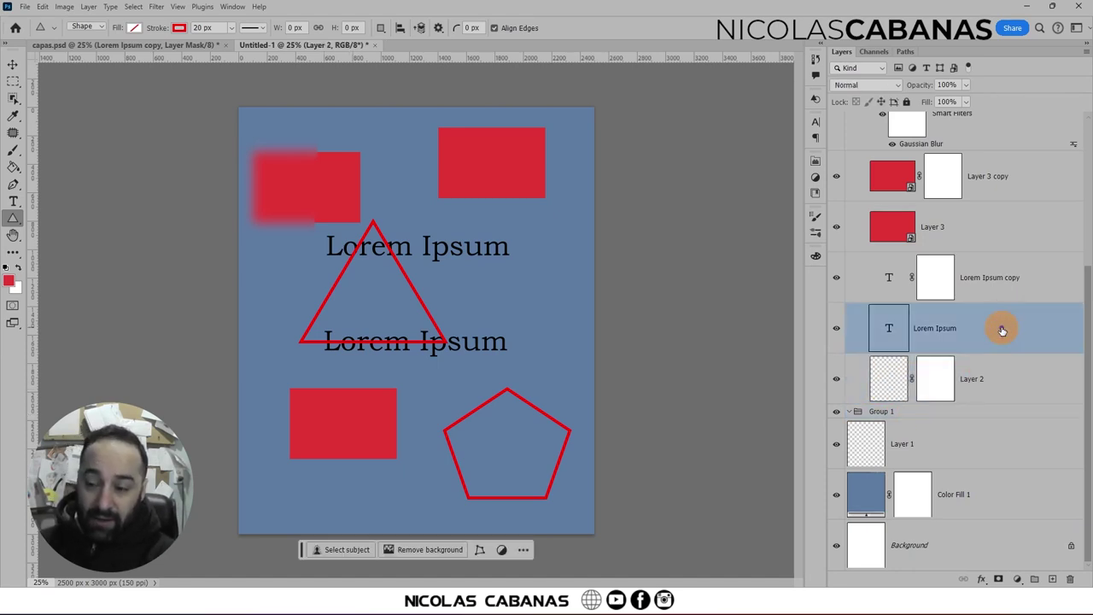
pyautogui.click(1007, 277)
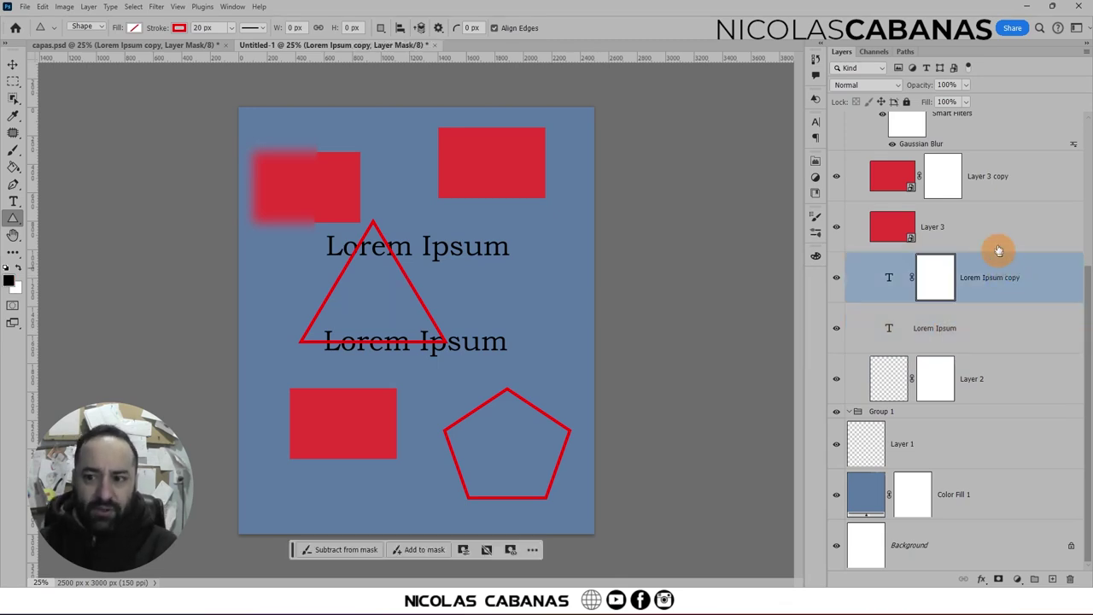
pyautogui.click(994, 237)
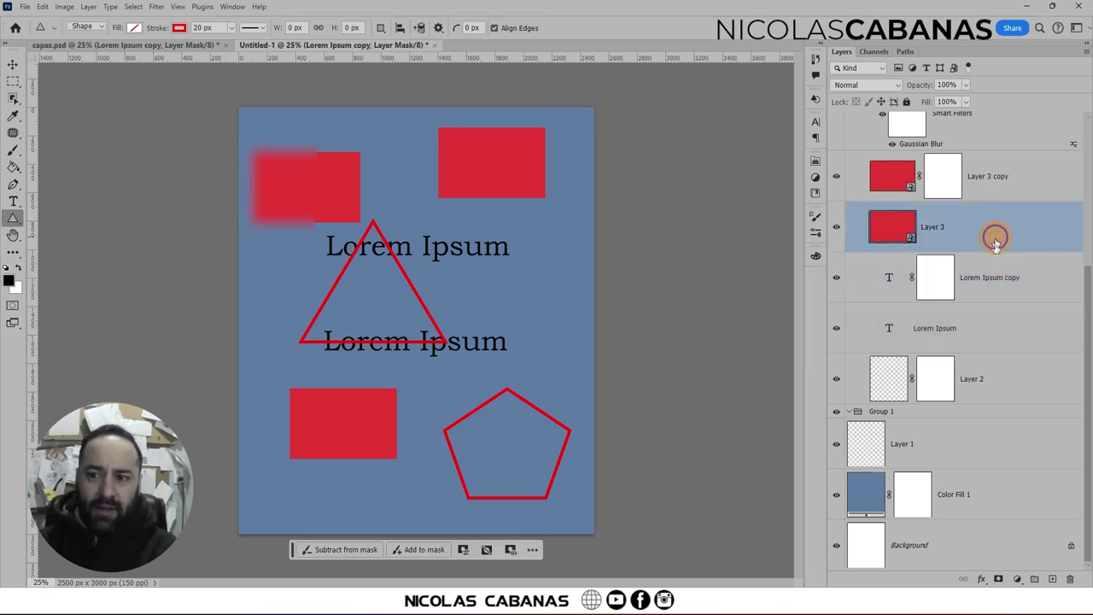
pyautogui.click(1034, 183)
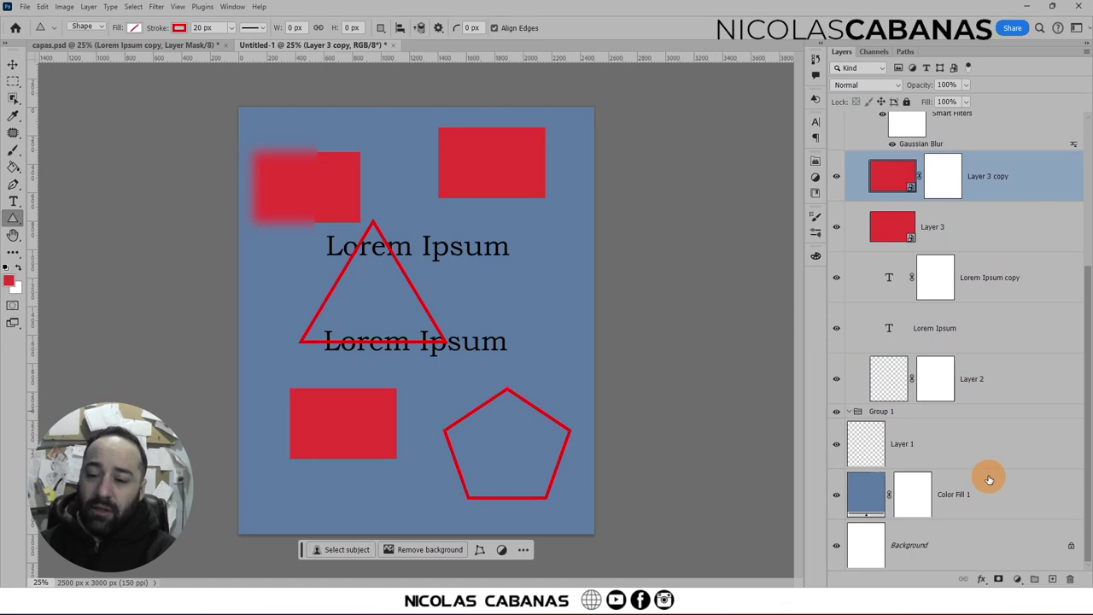
pyautogui.click(977, 450)
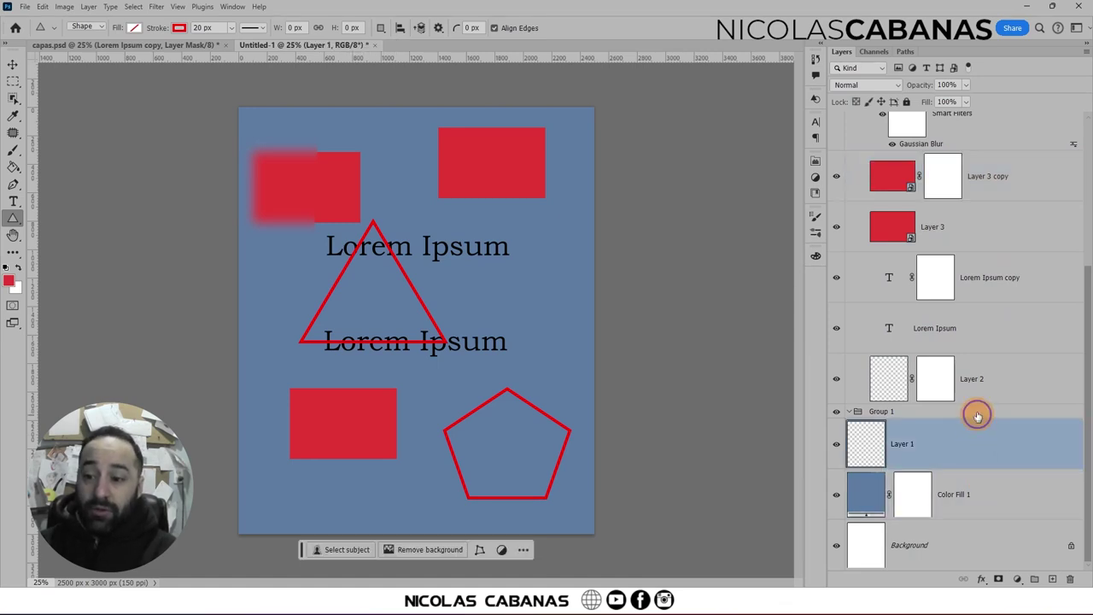
pyautogui.click(983, 363)
pyautogui.click(987, 329)
pyautogui.click(995, 226)
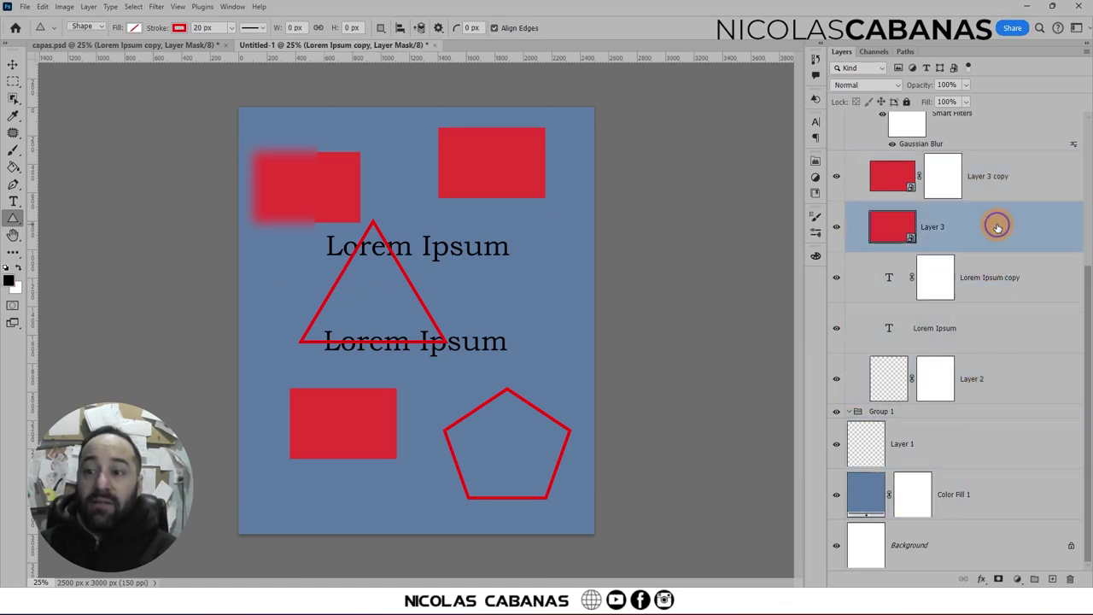
pyautogui.click(857, 176)
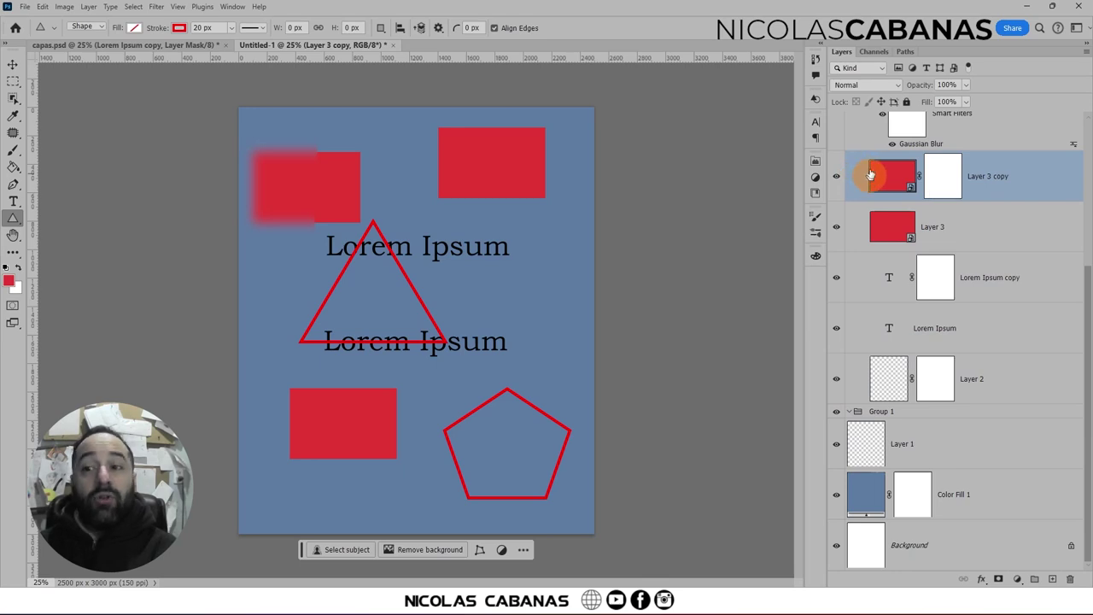
pyautogui.scroll(2, 1019, 299)
pyautogui.scroll(1, 1015, 285)
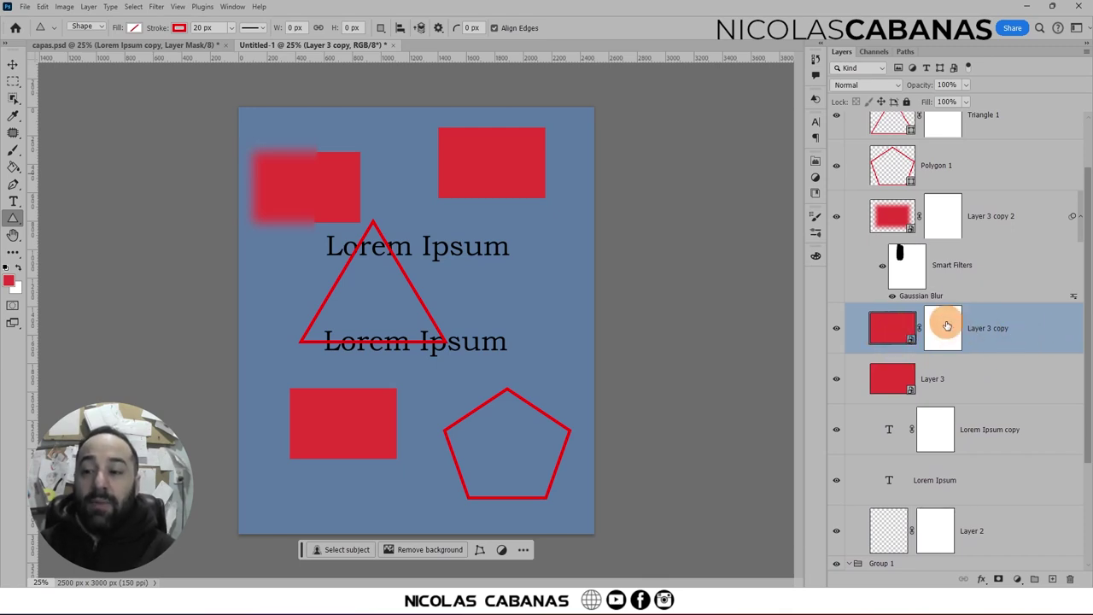
pyautogui.click(954, 275)
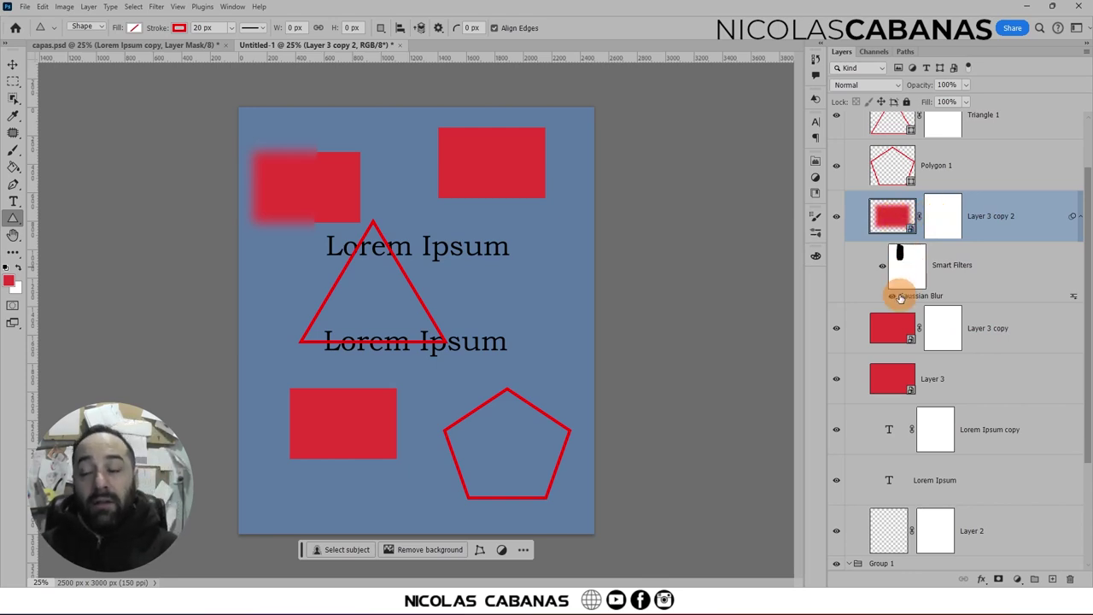
pyautogui.scroll(2, 930, 295)
pyautogui.click(974, 246)
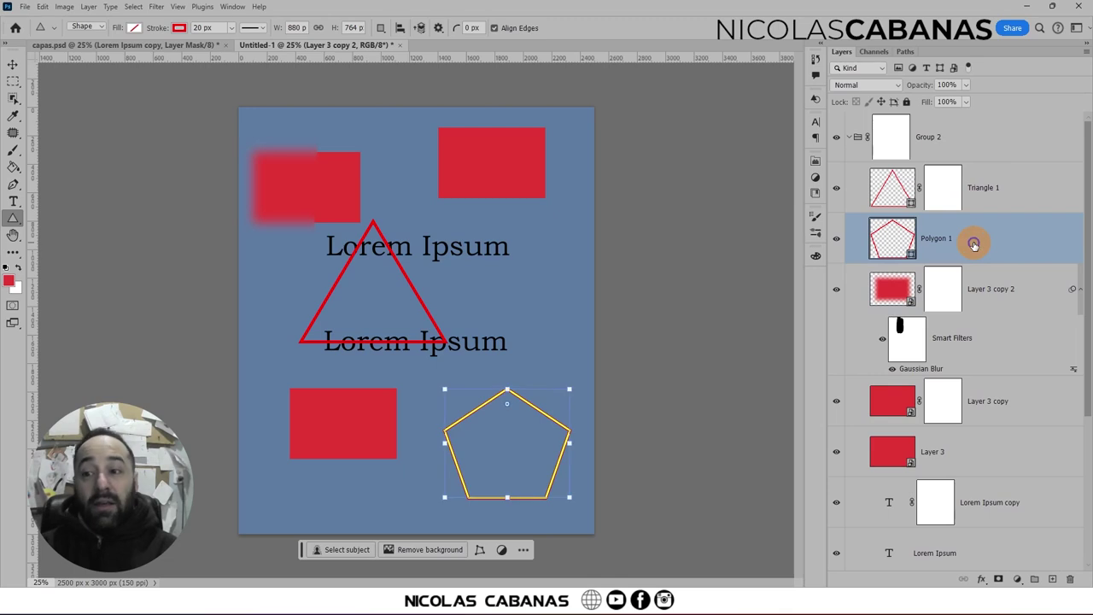
# Select Triangle 1, then Group 2, and show the Window menu's panel list
pyautogui.click(982, 203)
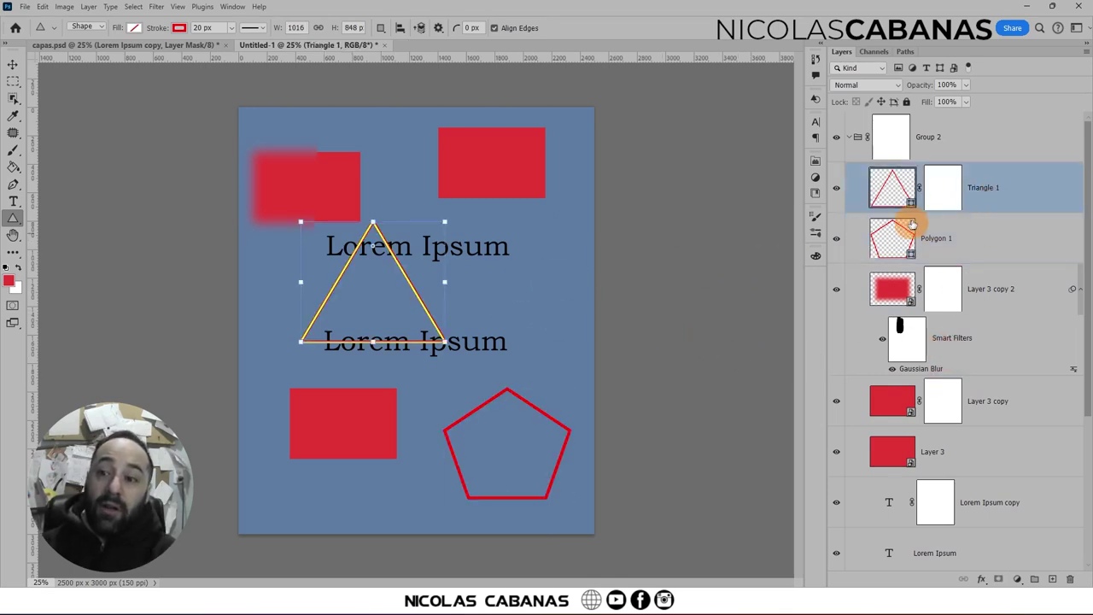
pyautogui.click(967, 153)
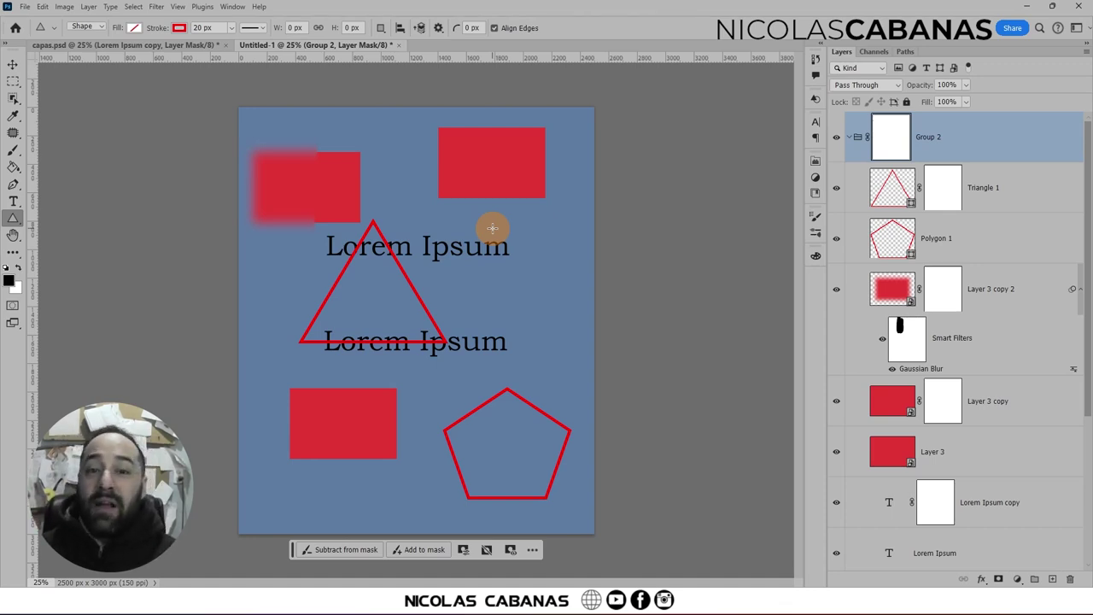
pyautogui.click(232, 6)
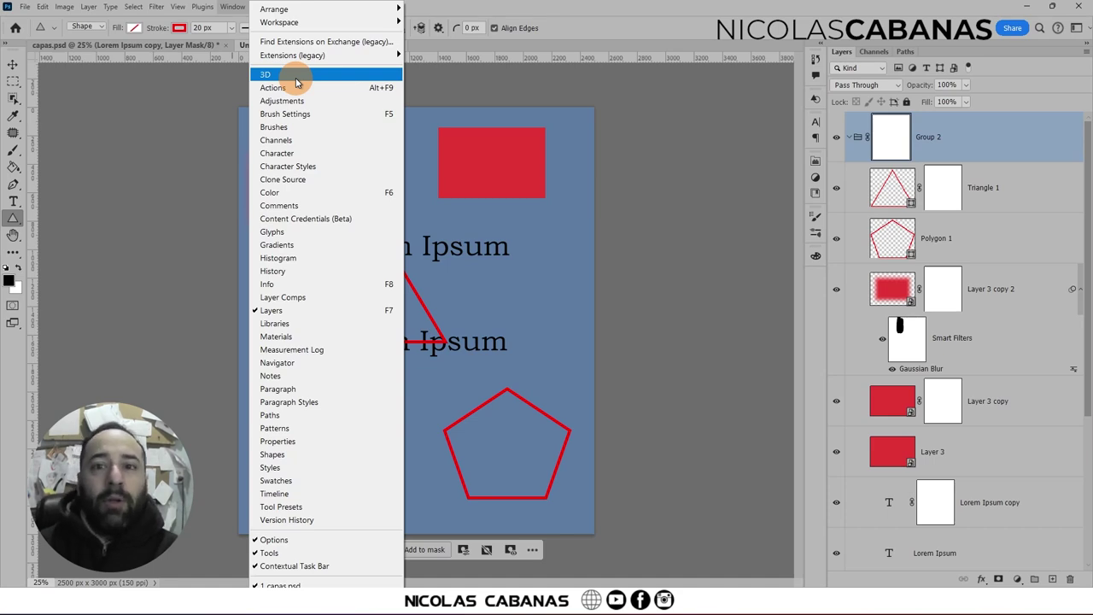
# Dismiss the Window menu without opening any panel, leaving Group 2 active
pyautogui.click(726, 26)
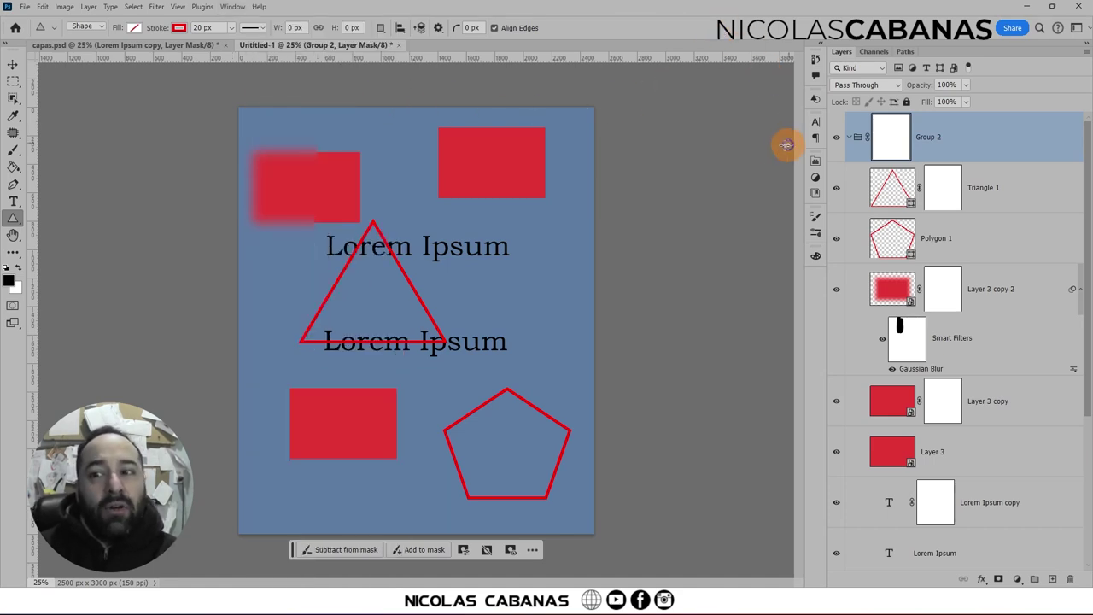